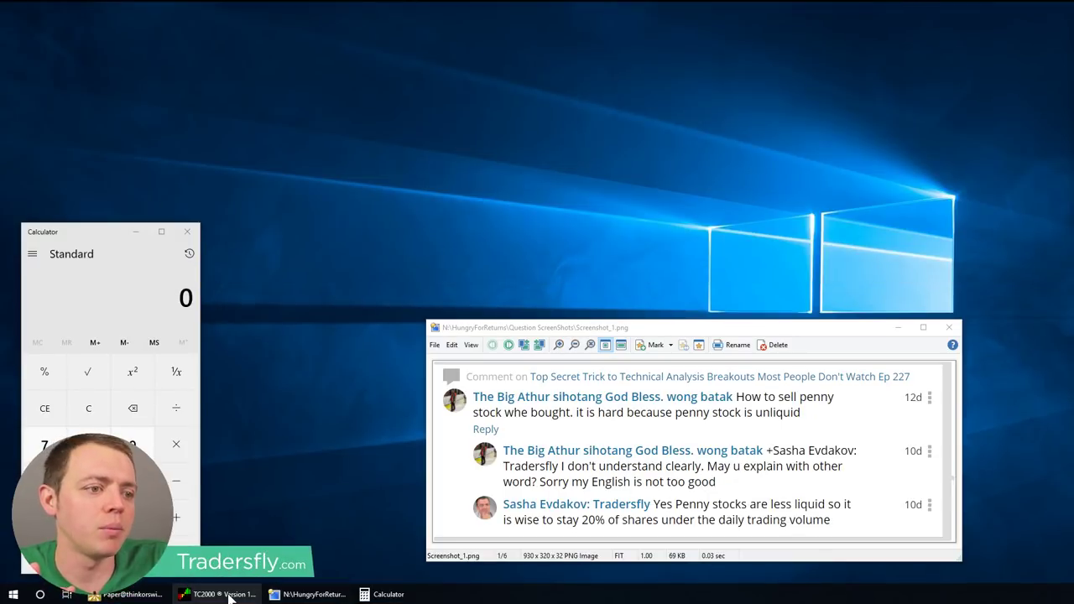
Switch to TC2000 and show the CDAY chart on the daily timeframe with its full price history in view
left_click(217, 594)
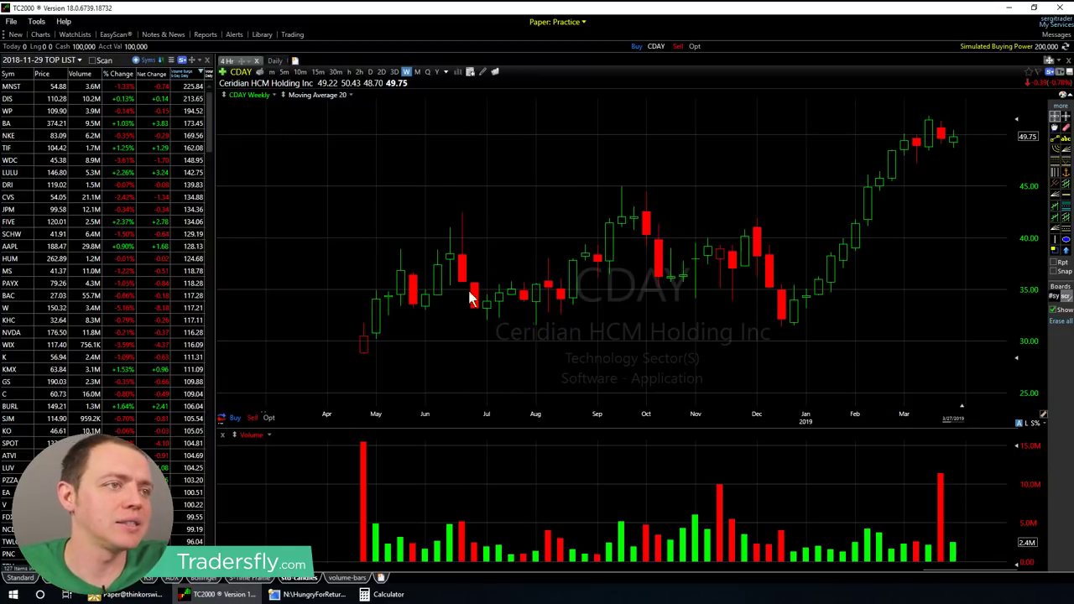
left_click(371, 72)
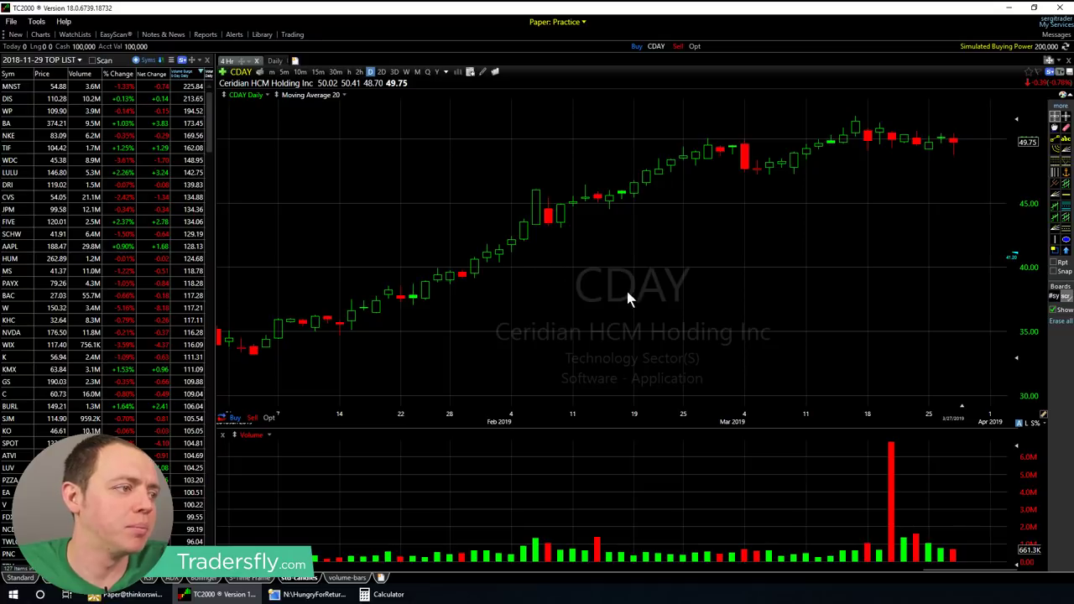
scroll(859, 312, "down", 10)
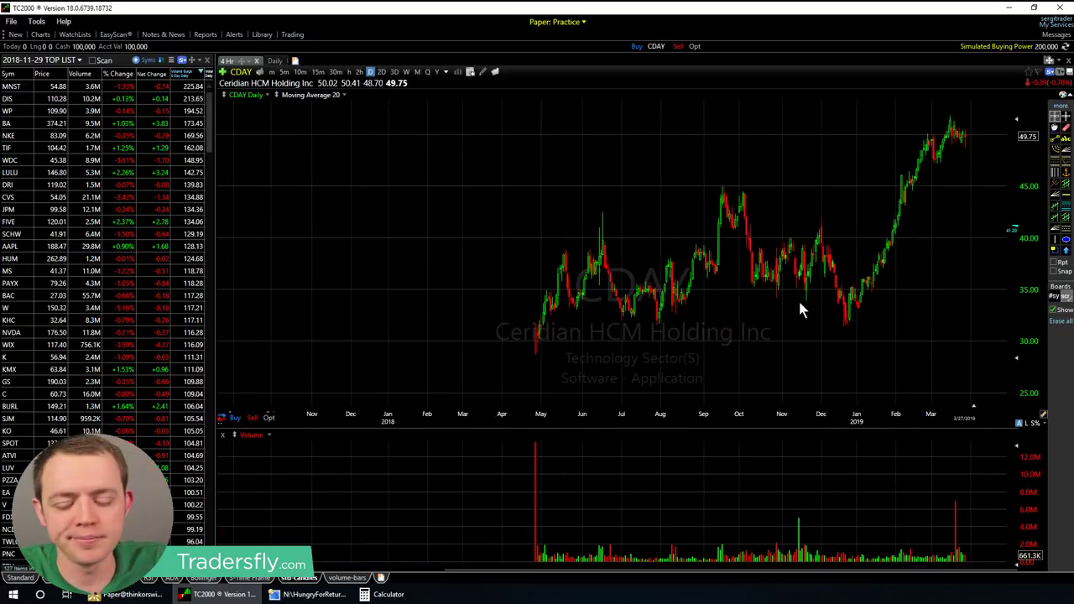
Load the MSFT chart and enlarge the volume pane beneath the price chart
type("msft")
key("Return")
scroll(875, 314, "up", 5)
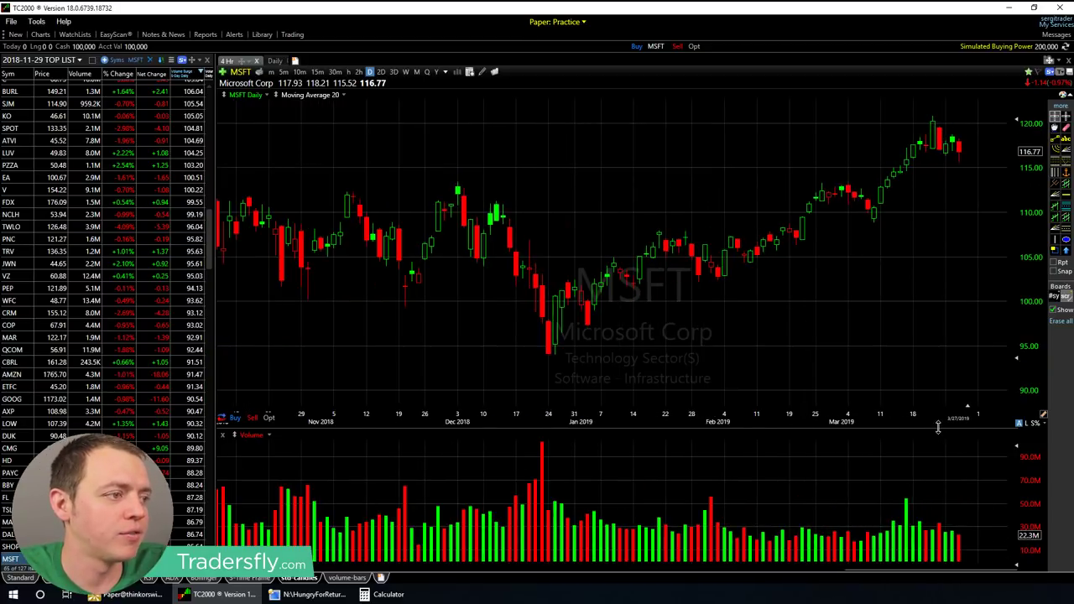
left_click_drag(936, 427, 966, 316)
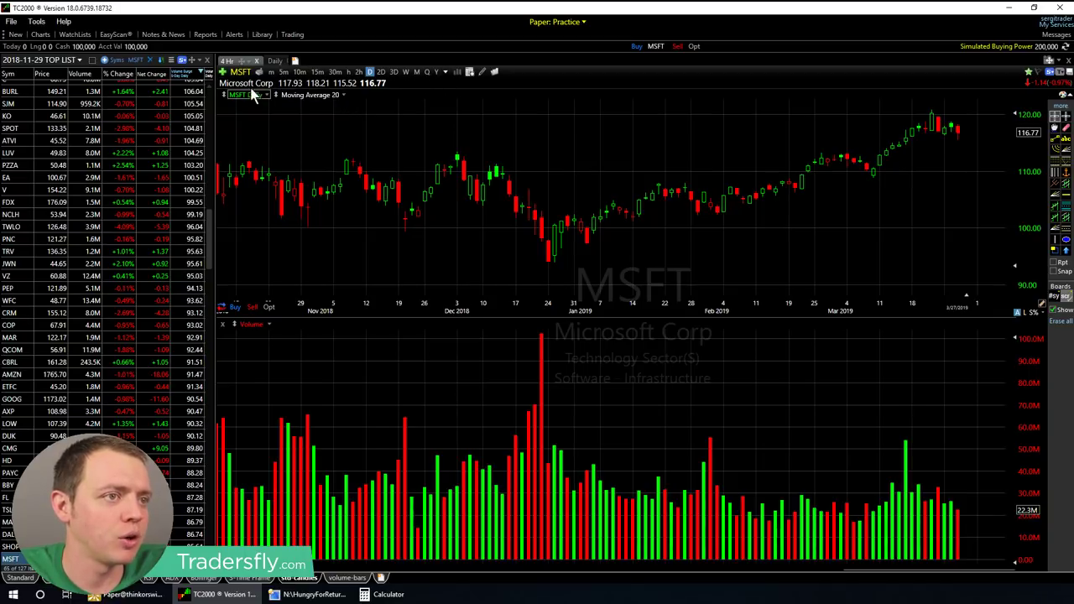
Add a simple moving average plot to the Volume indicator
left_click(223, 73)
type("m")
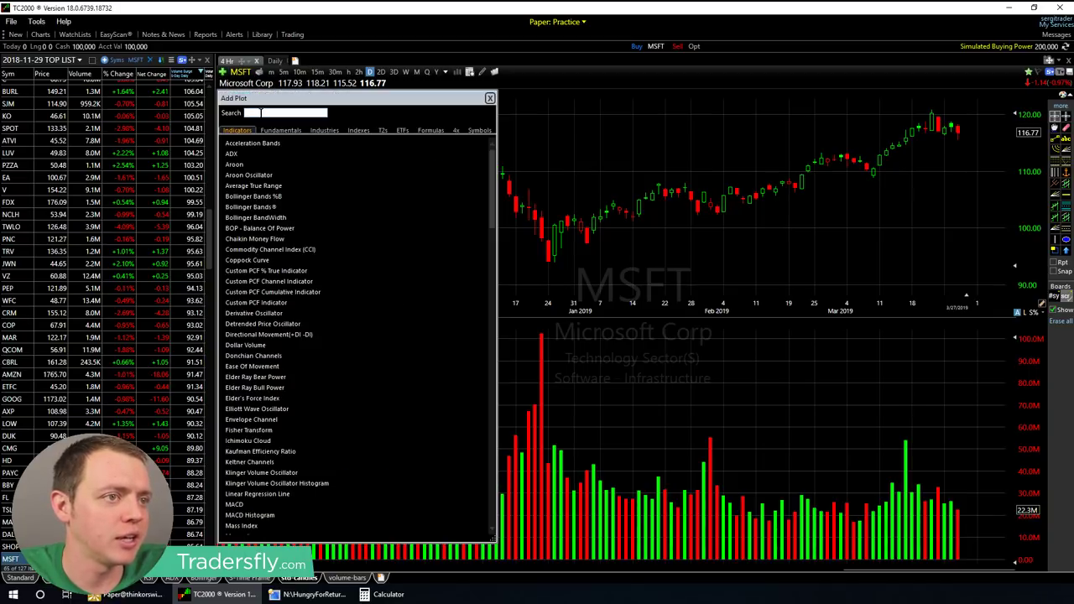
type("ov")
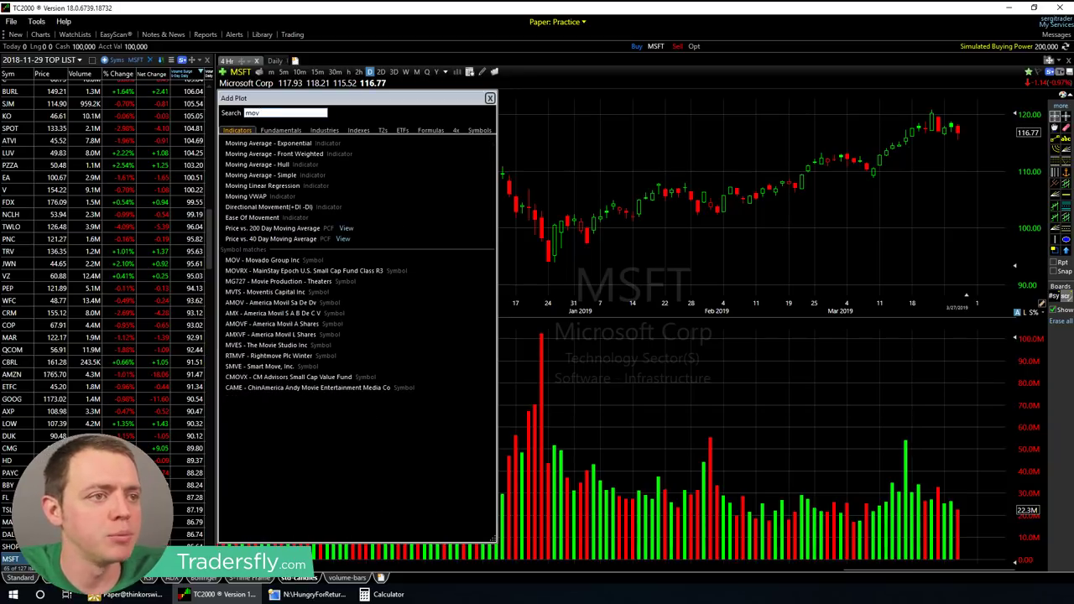
left_click(283, 175)
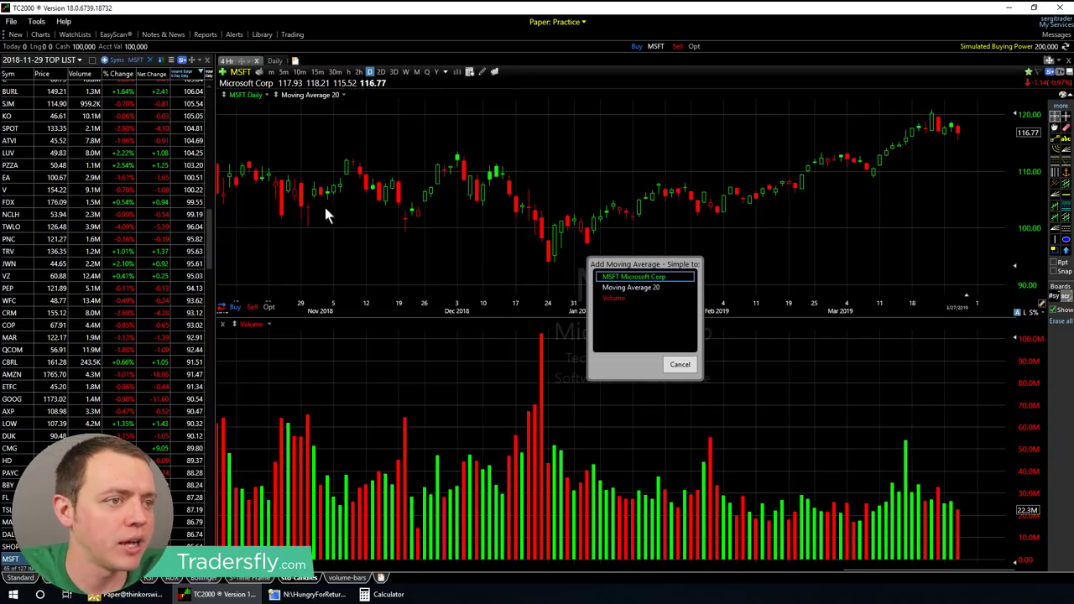
left_click(628, 298)
Set the volume moving average to a period of 20 and its plot color to white
left_click(304, 324)
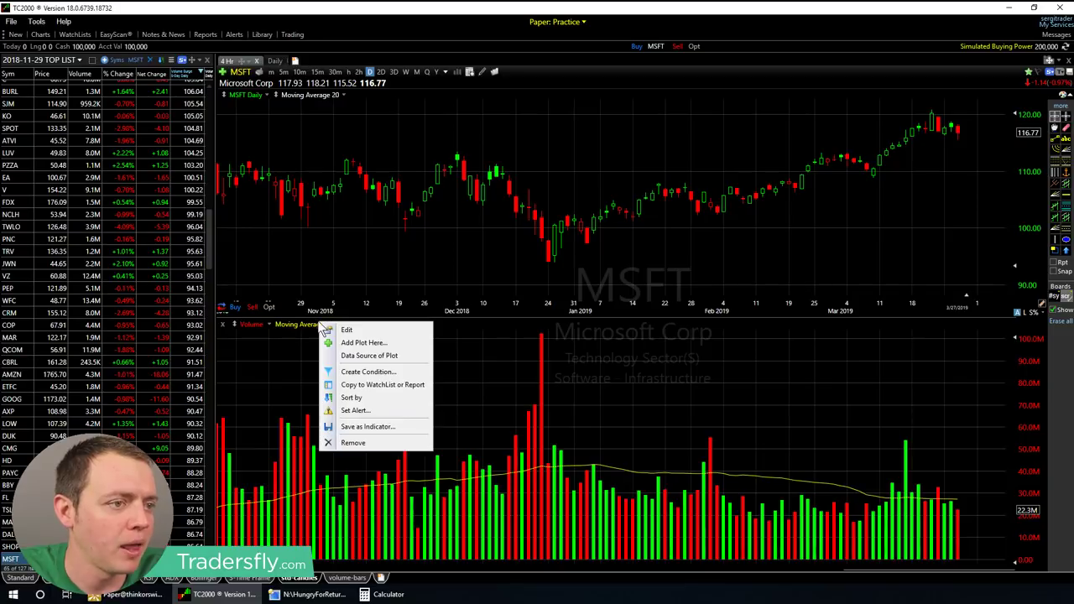
left_click(300, 331)
double_click(382, 398)
type("20")
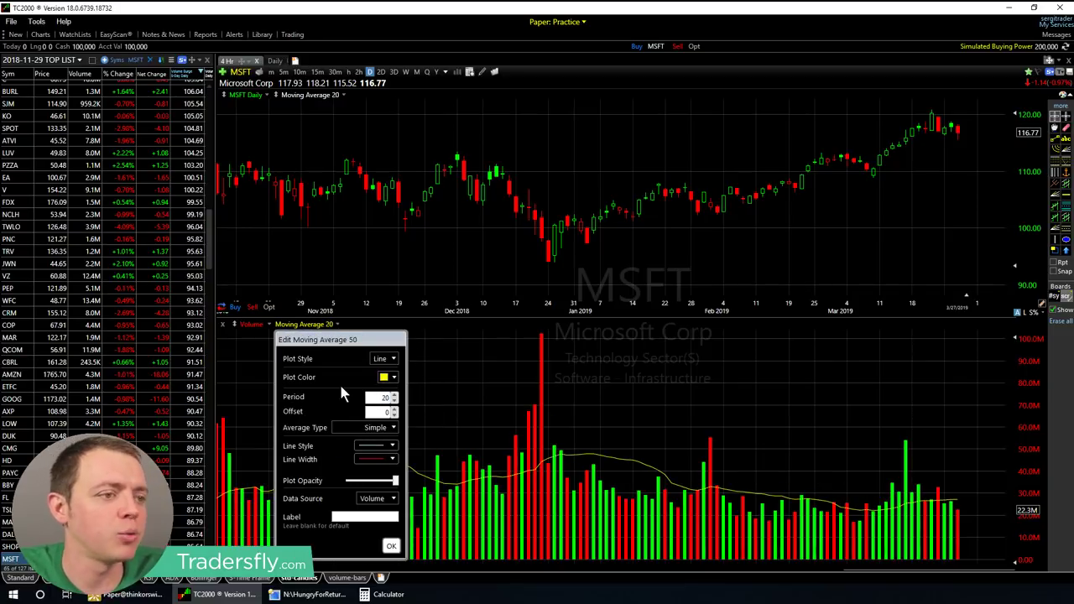
left_click(392, 378)
left_click(395, 430)
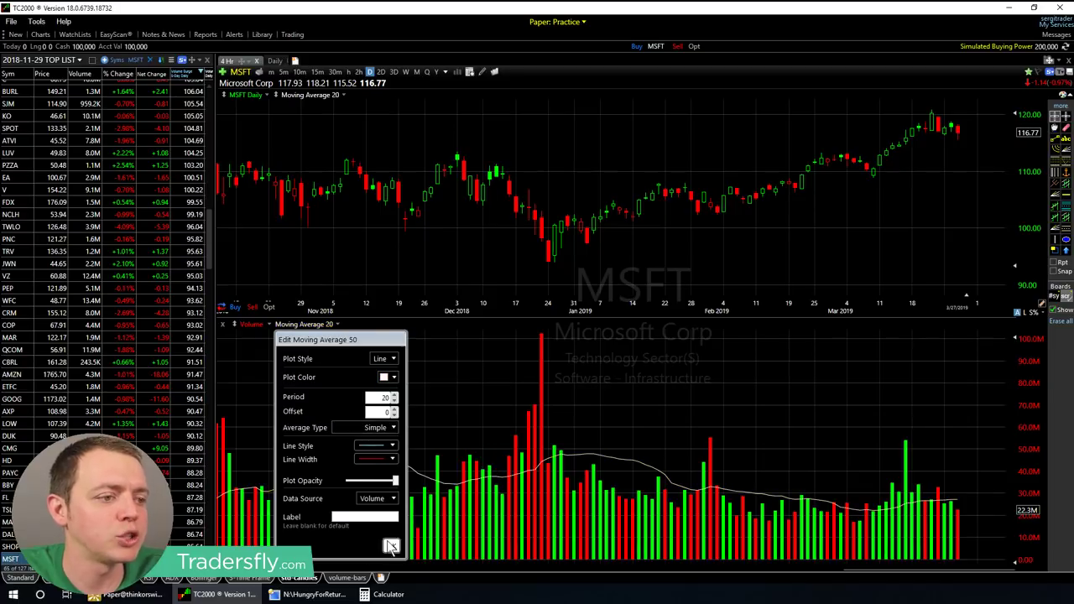
left_click(391, 546)
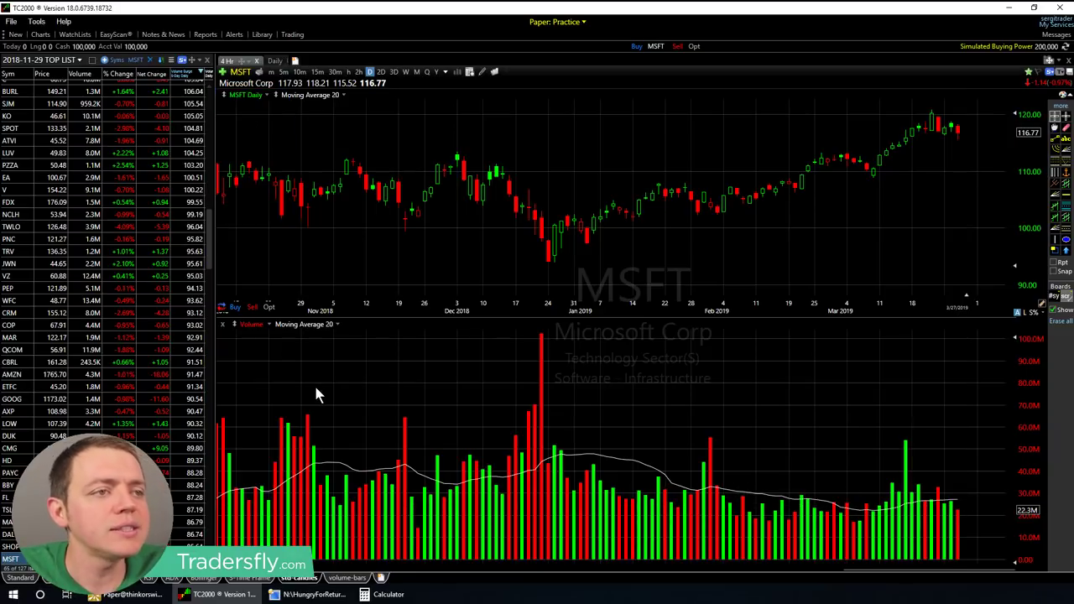
Load the CDAY chart
type("cday")
key("Return")
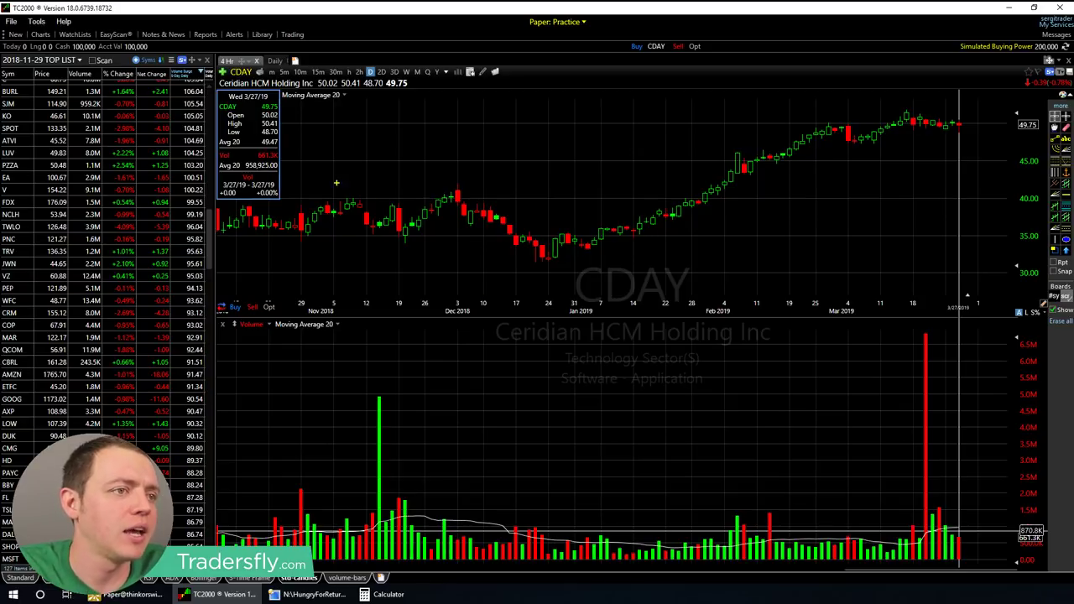
Mark the average volume read-out and the tall March volume bar with arrows and a circle, and clear the markings
left_click_drag(289, 162, 431, 145)
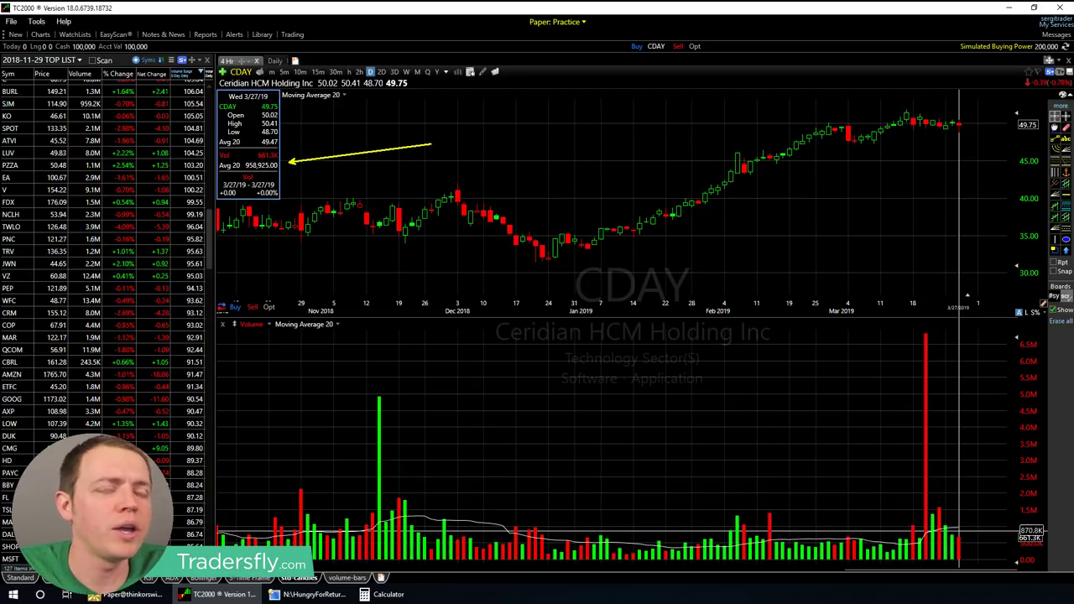
mouse_move(953, 504)
left_mouse_down()
mouse_move(948, 480)
mouse_move(915, 462)
left_mouse_up()
left_click_drag(920, 422, 695, 359)
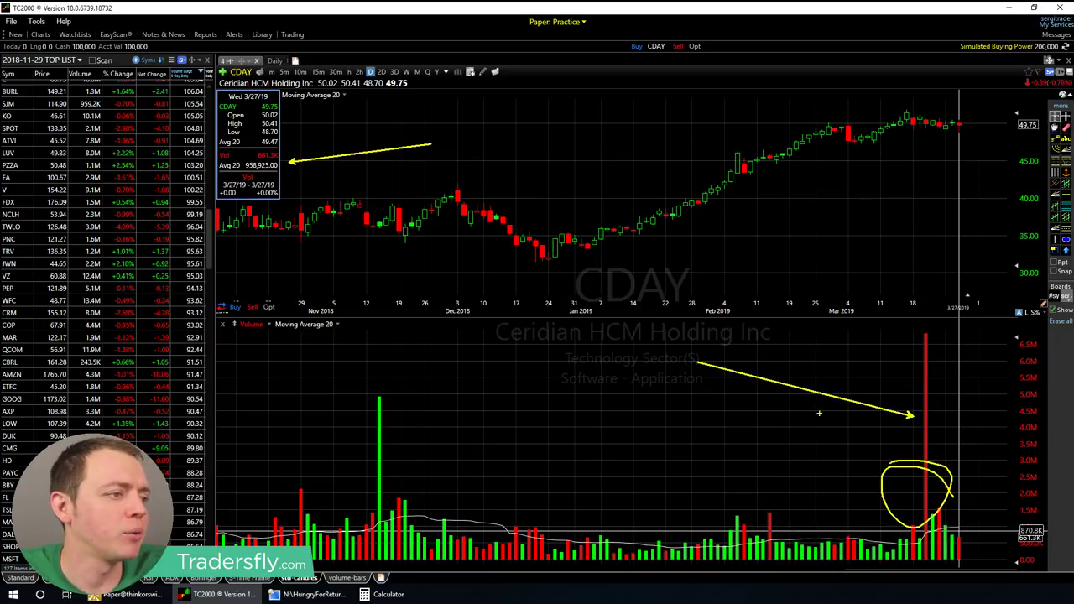
key("Escape")
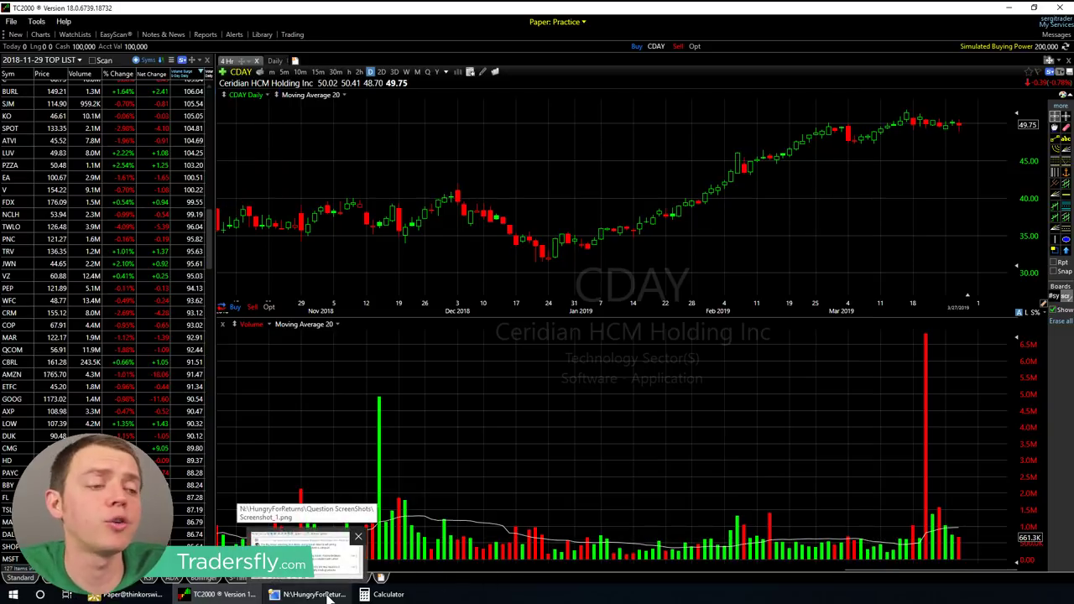
Switch to Calculator, place its window over the chart and multiply 600,000 by 0.20
left_click(390, 594)
type("60")
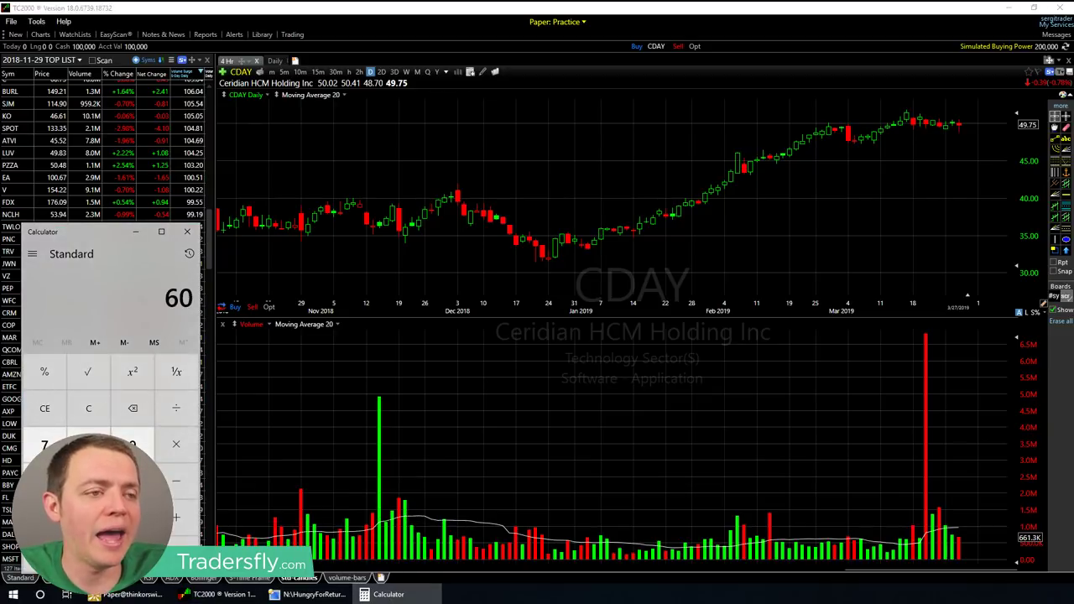
type("0,000")
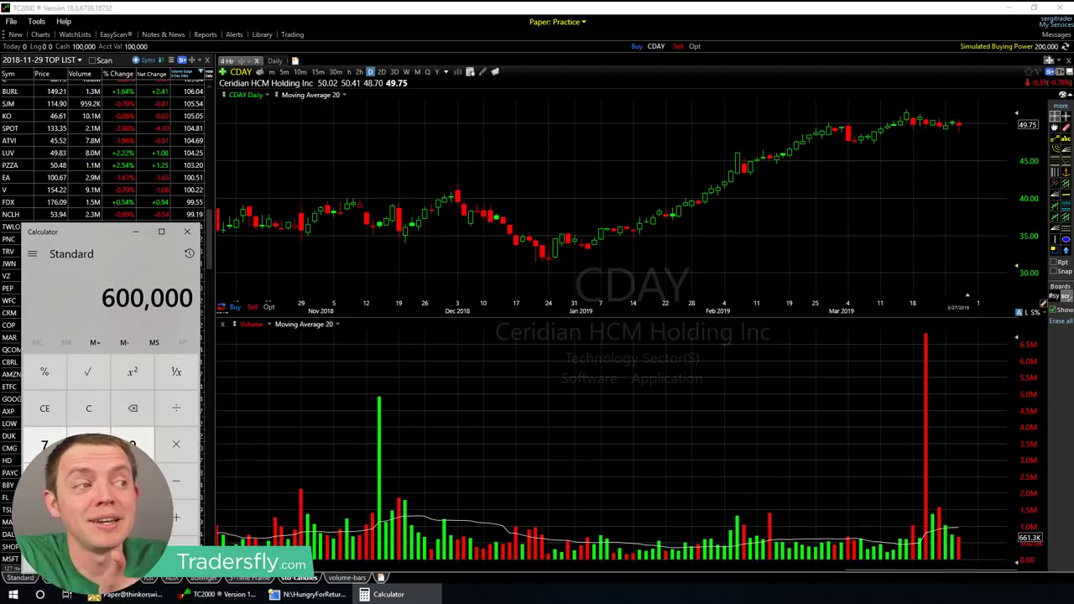
left_click(176, 445)
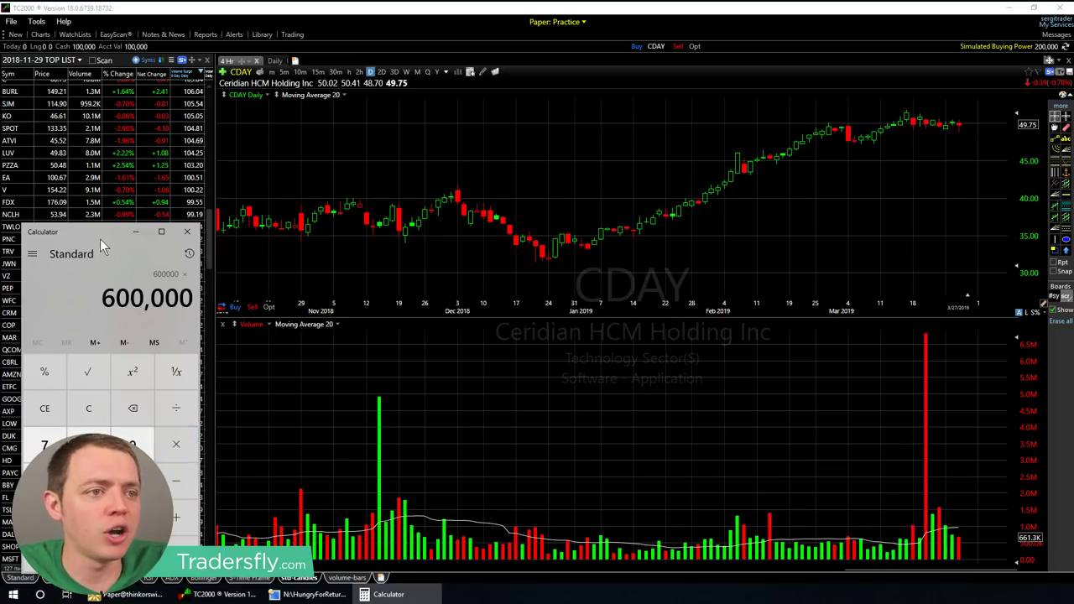
left_click_drag(105, 234, 498, 108)
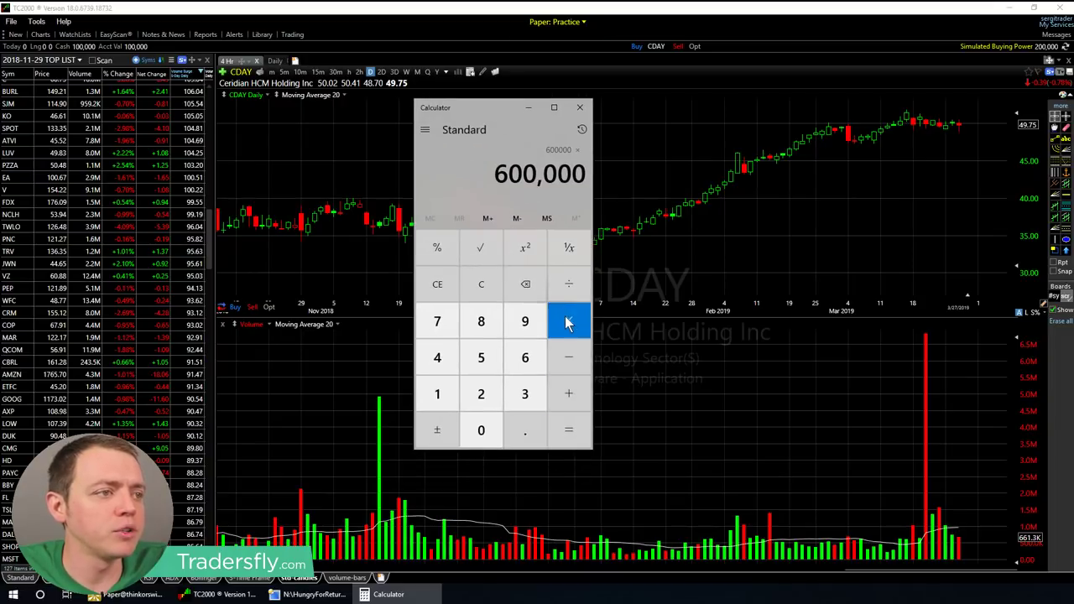
left_click(525, 430)
left_click(481, 394)
left_click(481, 430)
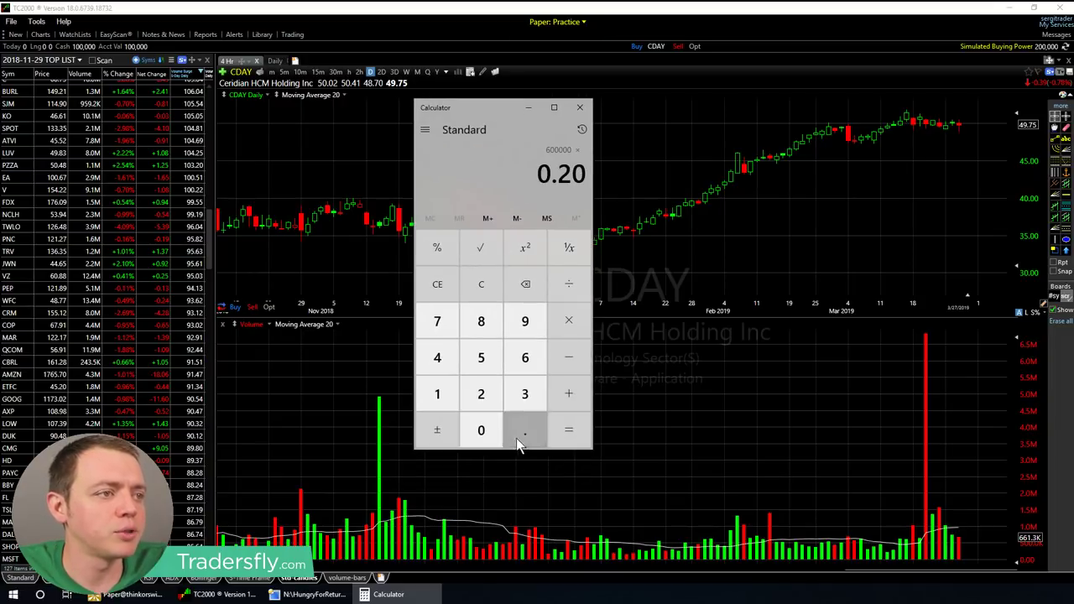
left_click(564, 437)
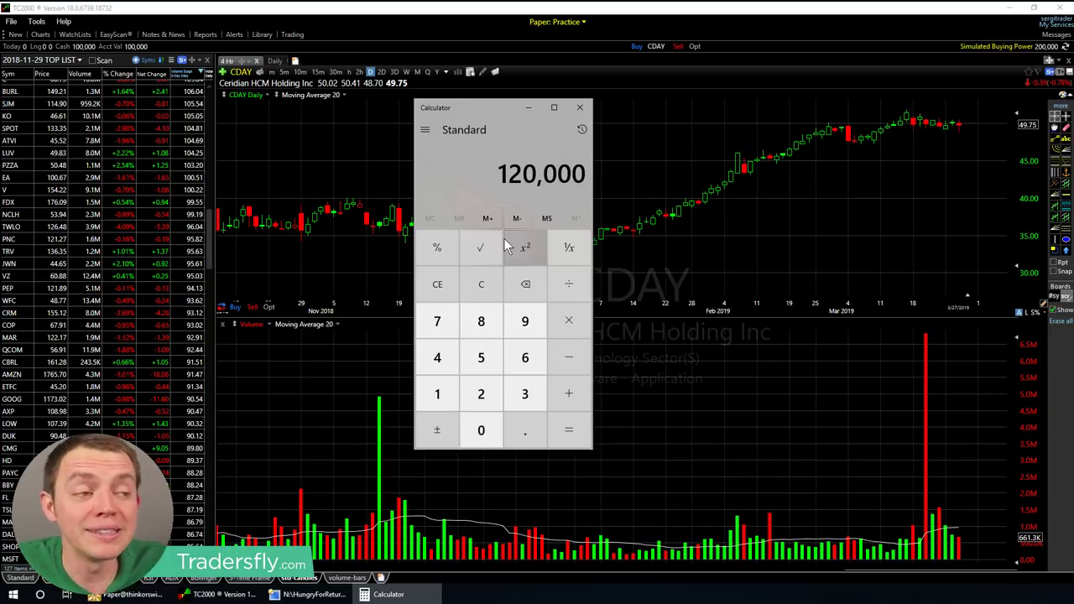
Multiply the calculated share count by 50 to get the position's dollar value
left_click(568, 320)
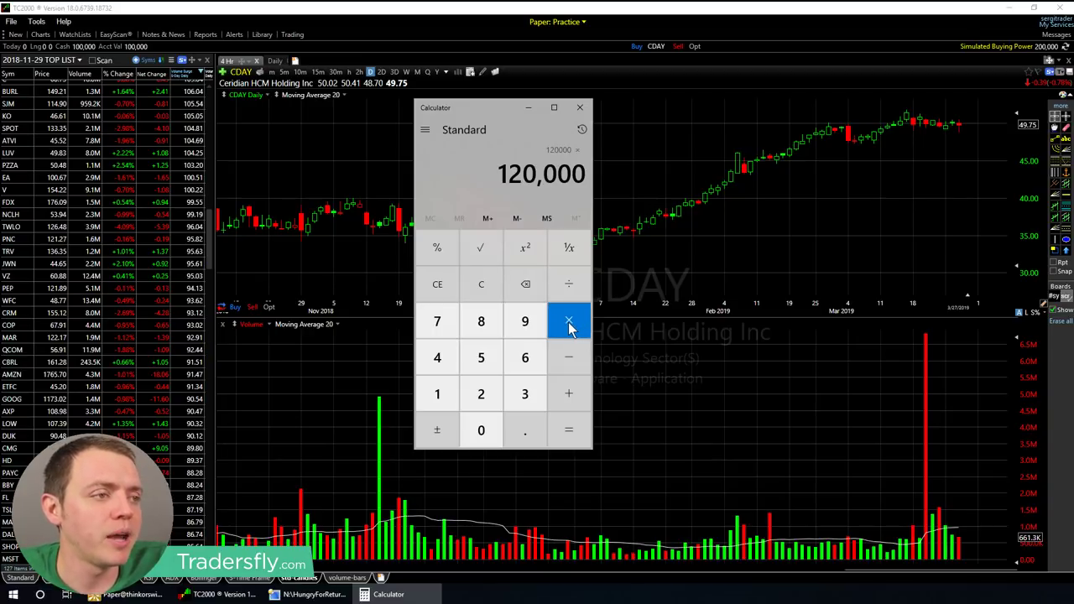
left_click(481, 357)
left_click(481, 430)
left_click(569, 430)
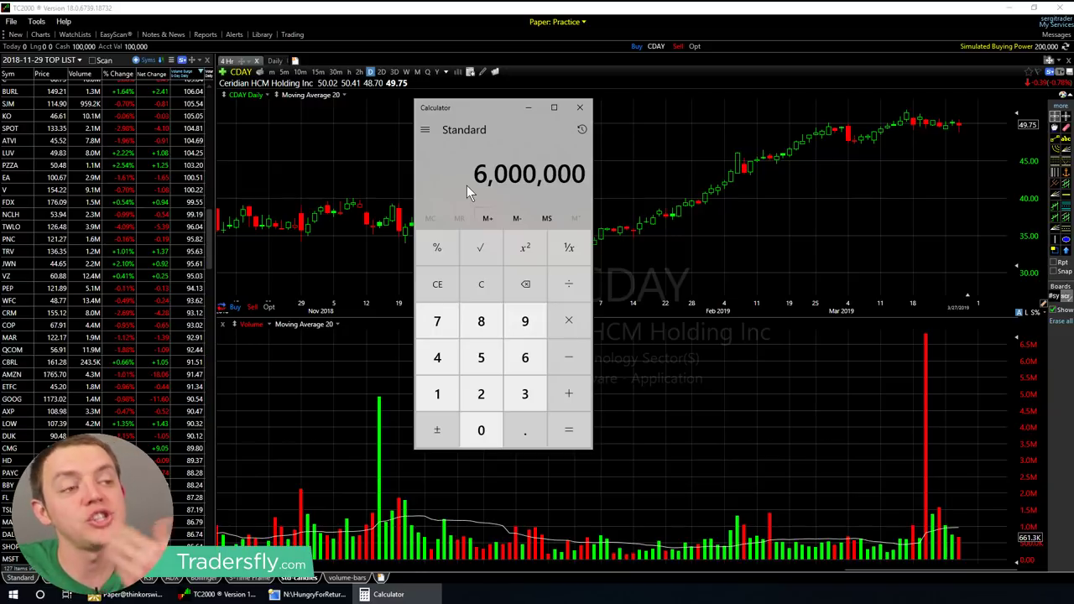
Minimize the calculator and sort the 2018-11-29 TOP LIST by price from highest to lowest
left_click(529, 109)
left_click(42, 73)
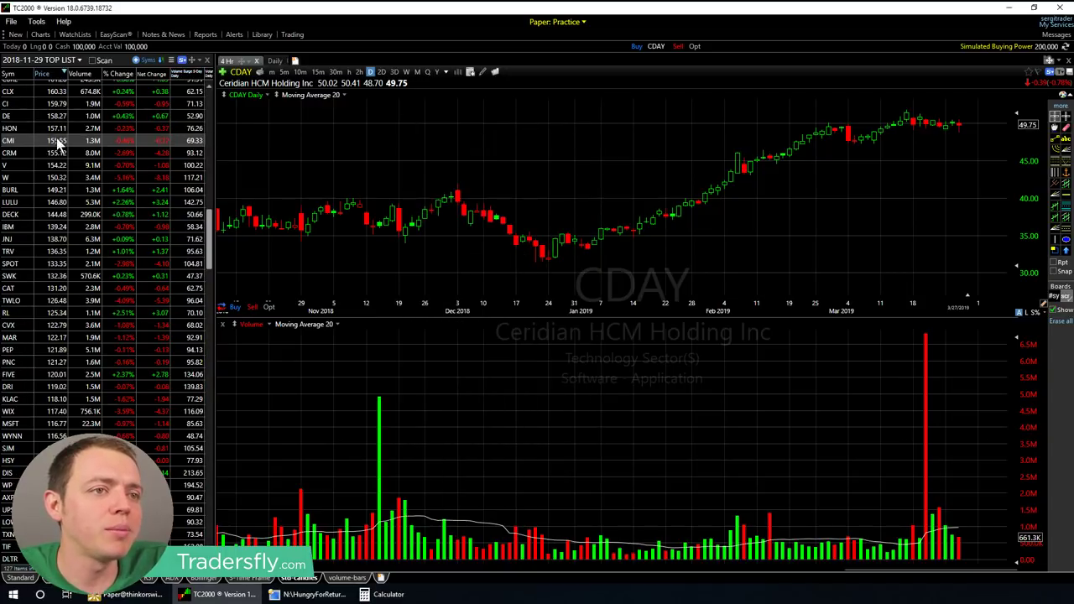
scroll(47, 296, "down", 5)
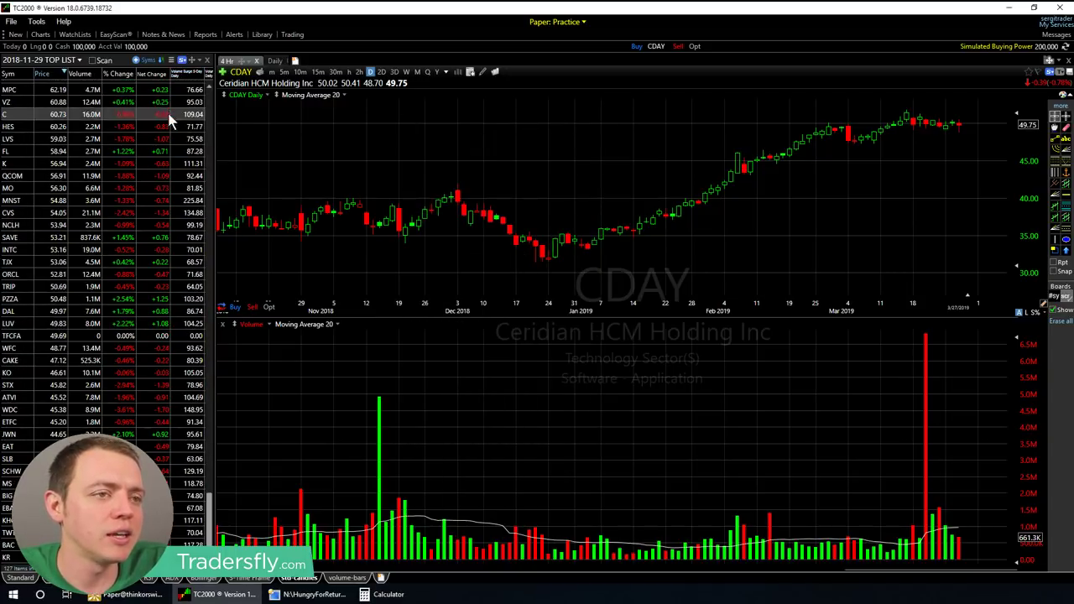
left_click(109, 35)
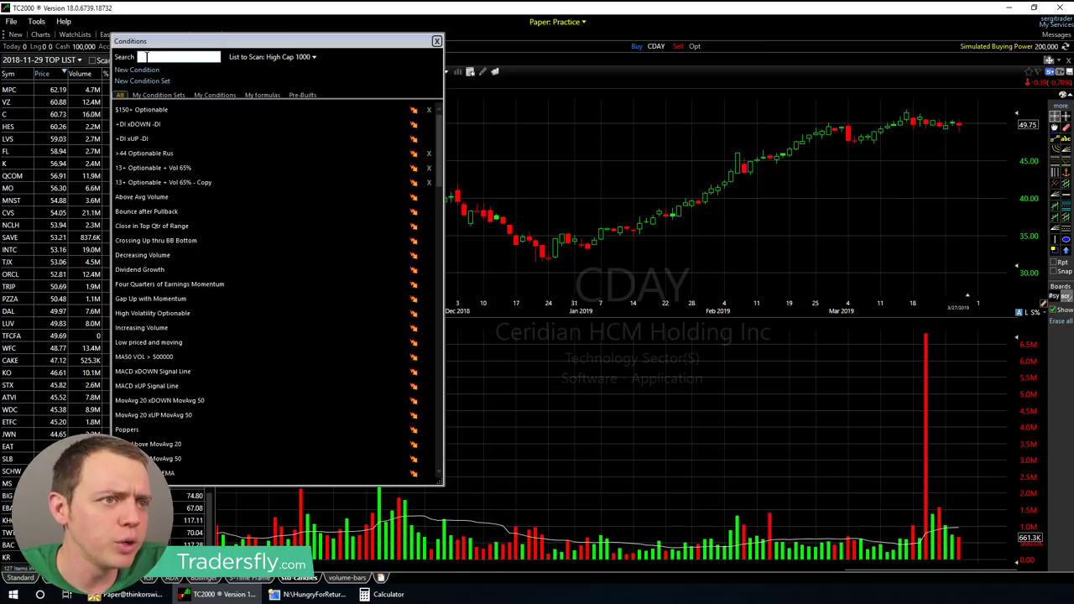
left_click(436, 40)
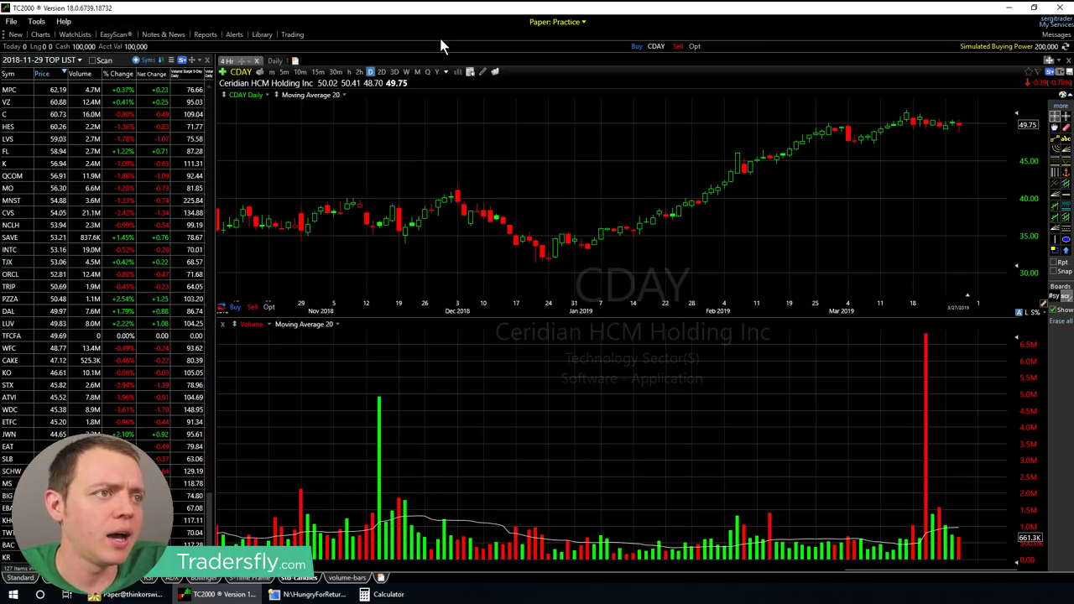
left_click(108, 34)
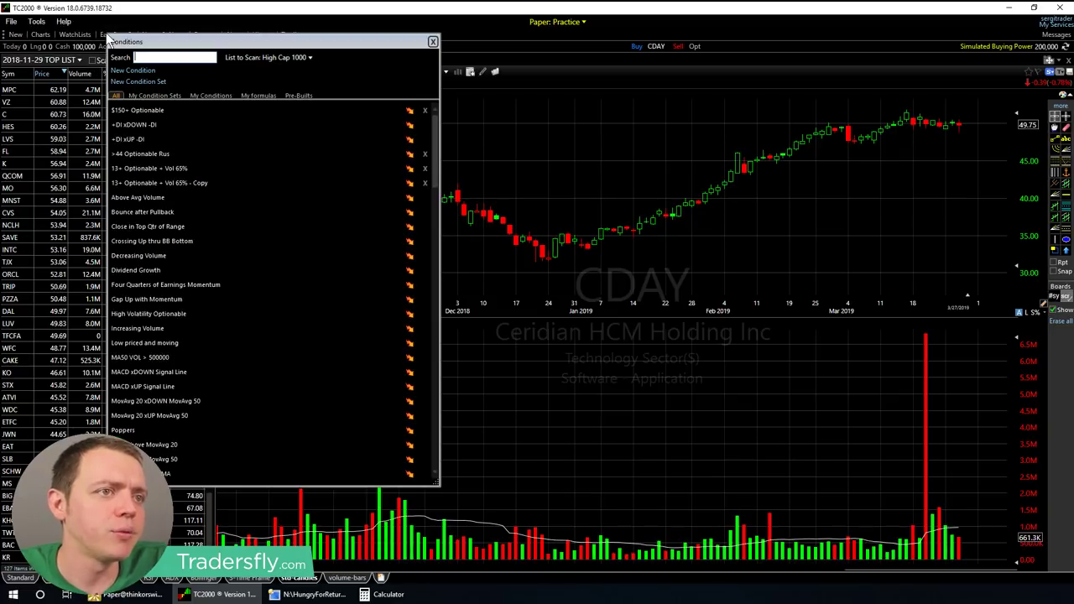
left_click(134, 70)
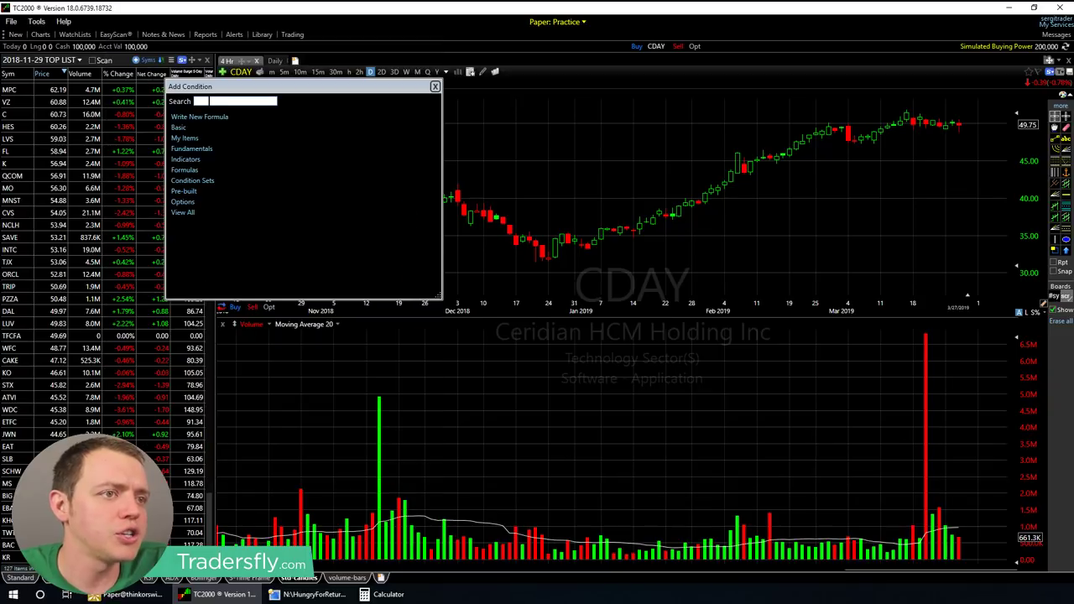
left_click(180, 128)
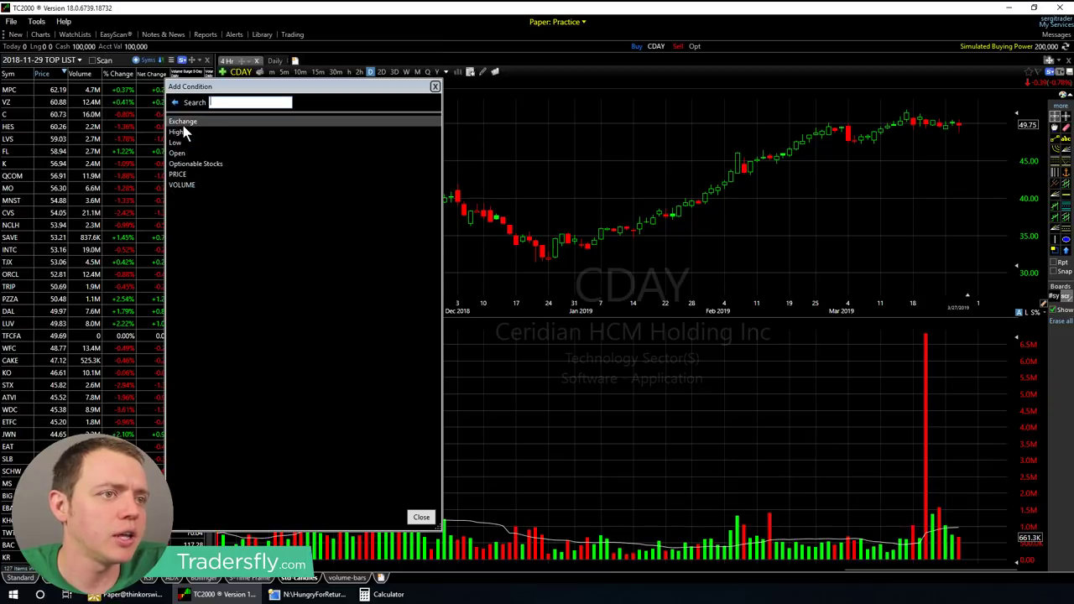
left_click(435, 87)
Load the U.S. Stocks list and sort it by price from lowest to highest to browse low-priced stocks
left_click(77, 61)
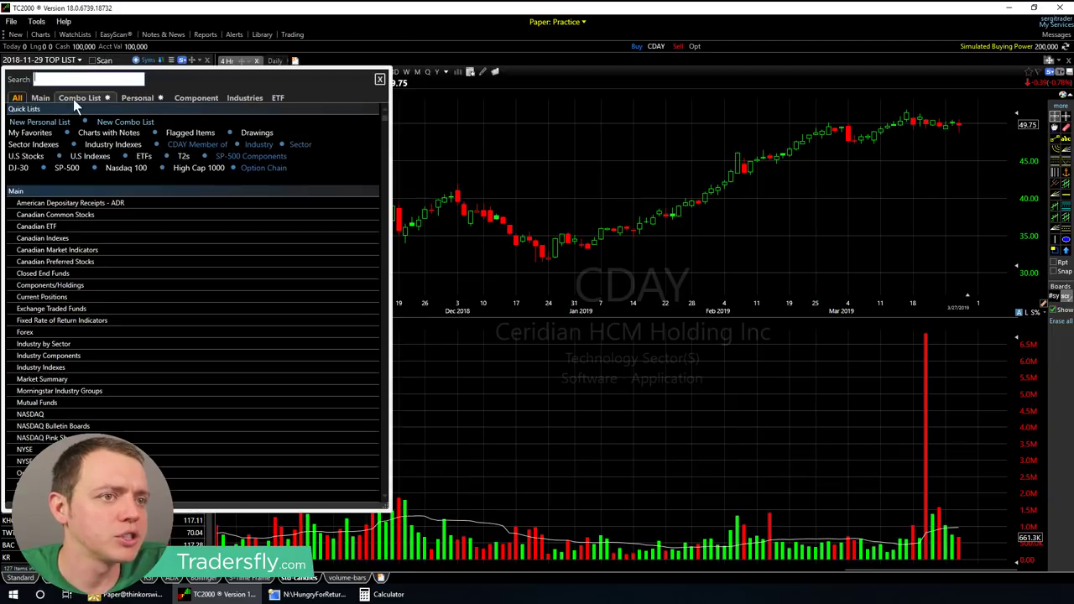
left_click(26, 157)
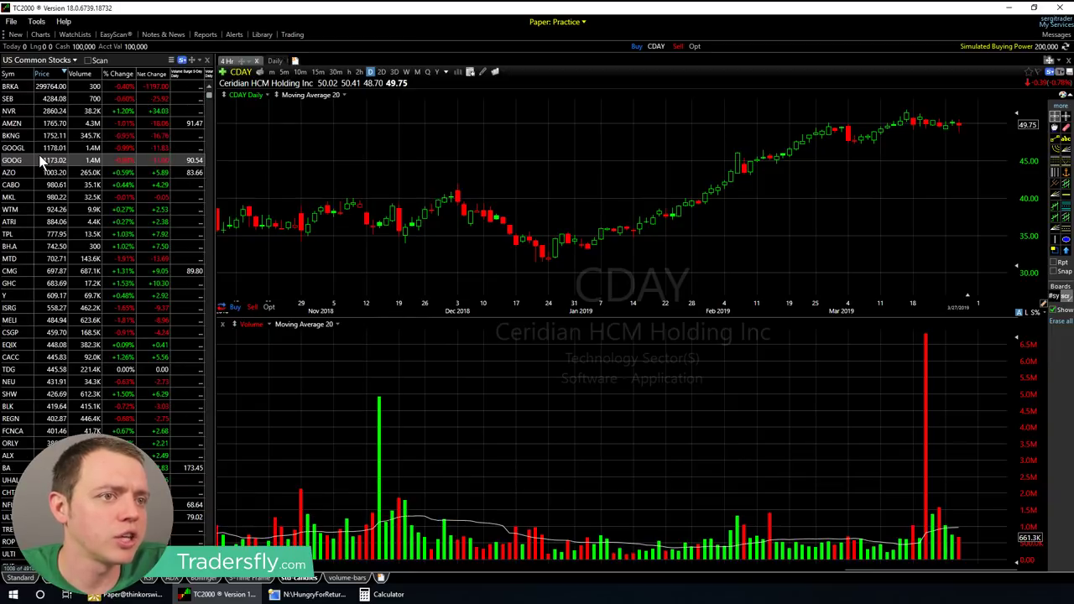
left_click(48, 73)
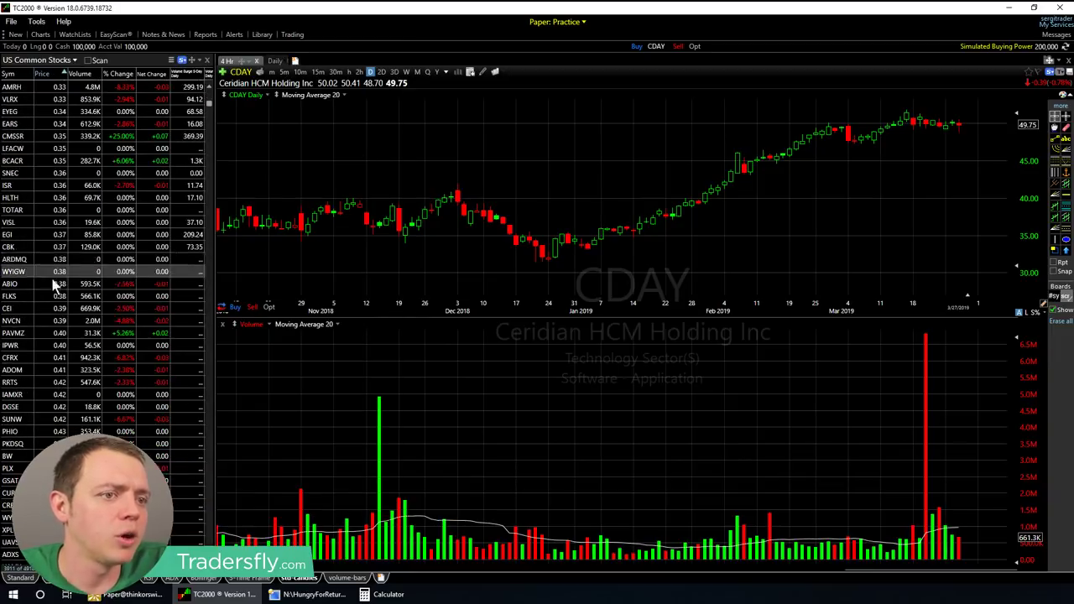
scroll(53, 286, "down", 15)
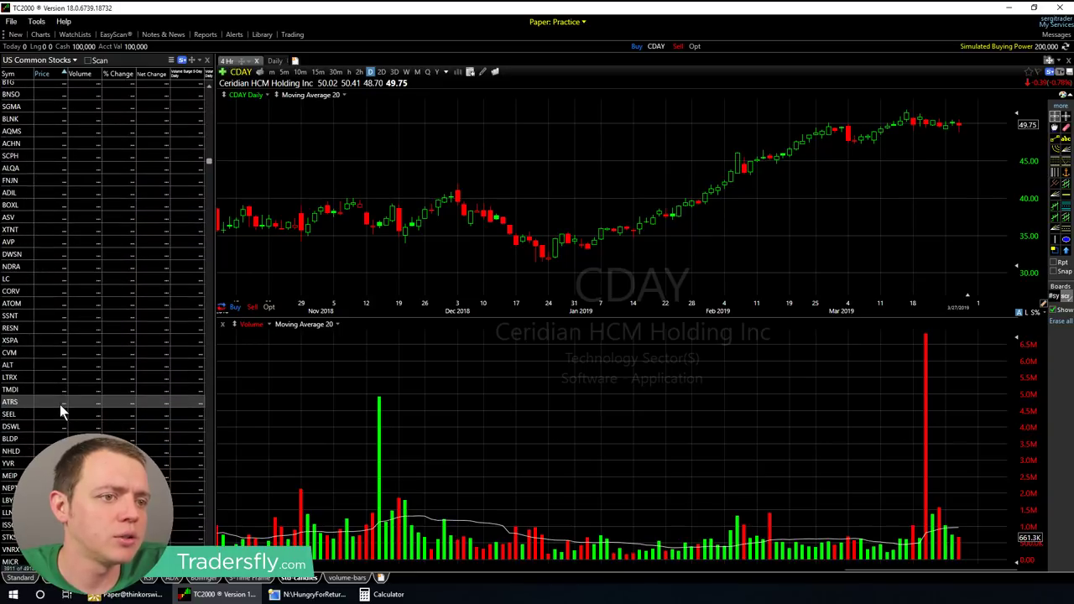
Open the ATOM chart from the low-priced stocks and inspect its 20-day average volume at 3/25/19
left_click(53, 304)
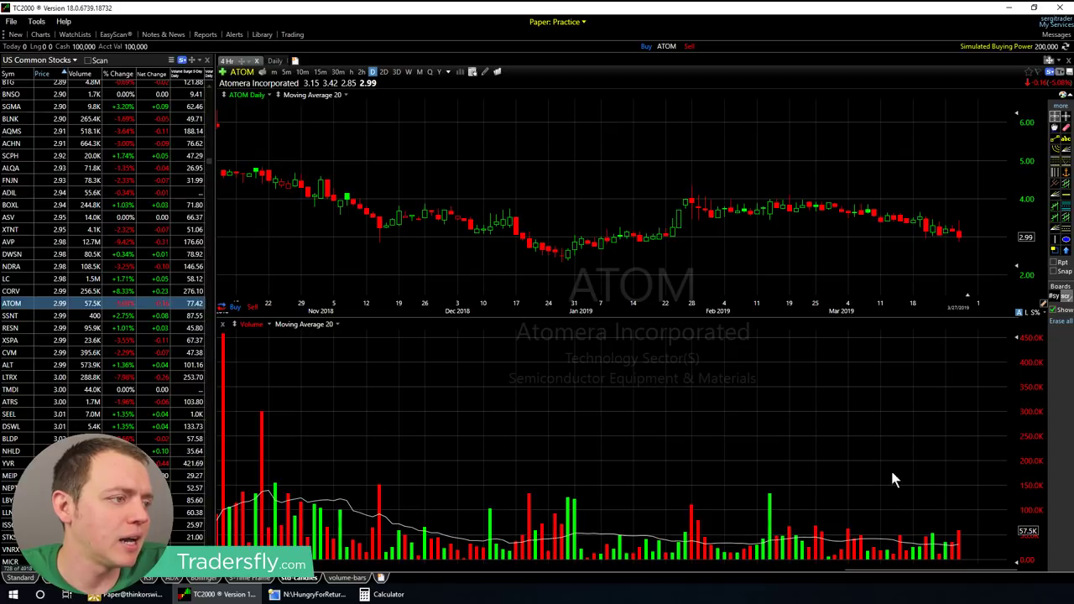
left_click_drag(980, 545, 946, 541)
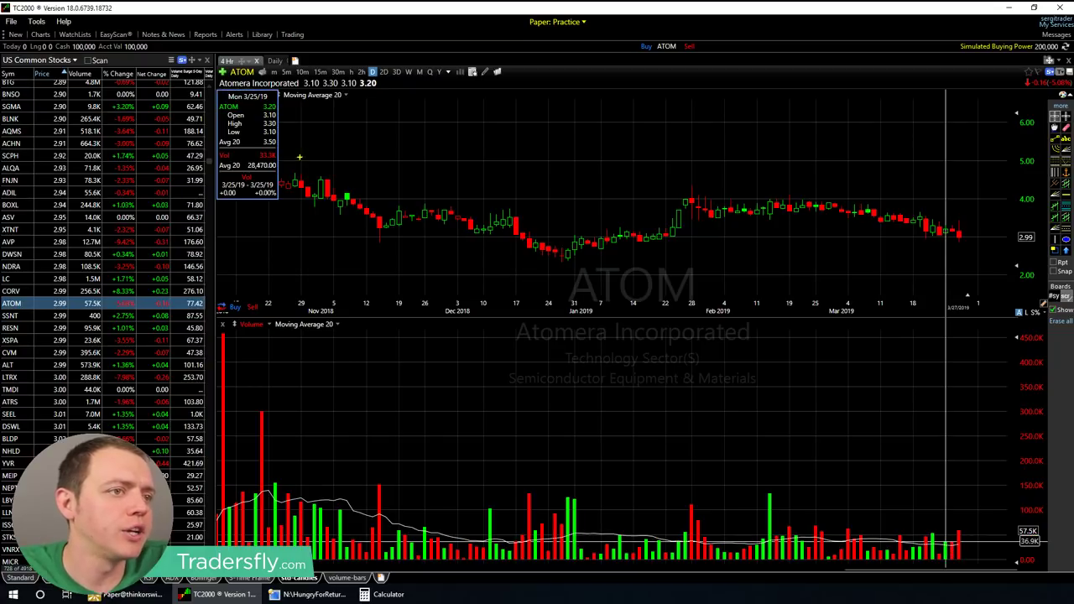
left_click(344, 132)
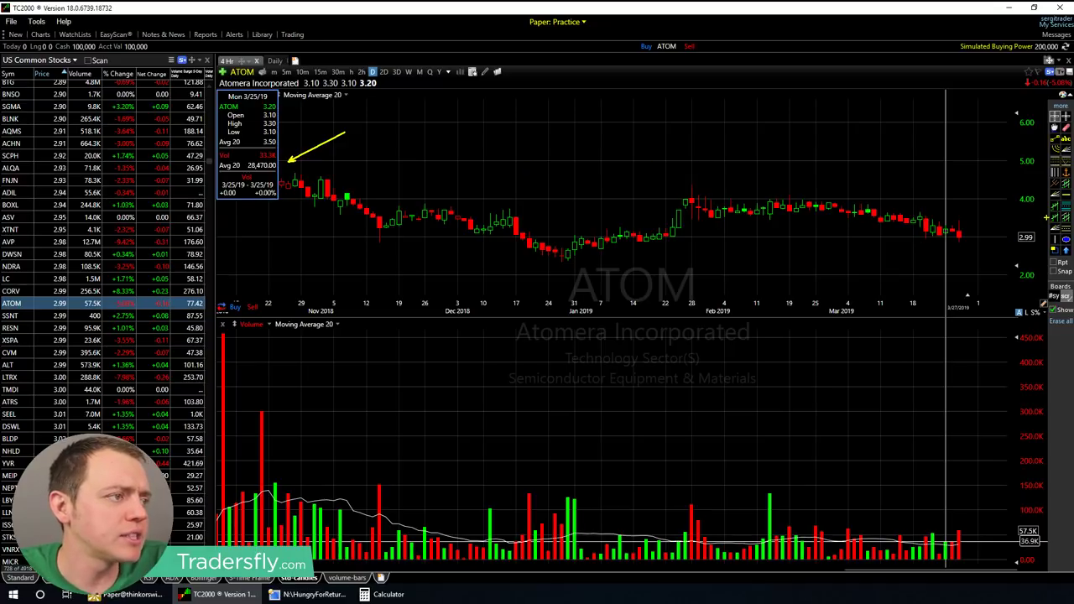
left_click_drag(1047, 218, 986, 253)
key("Escape")
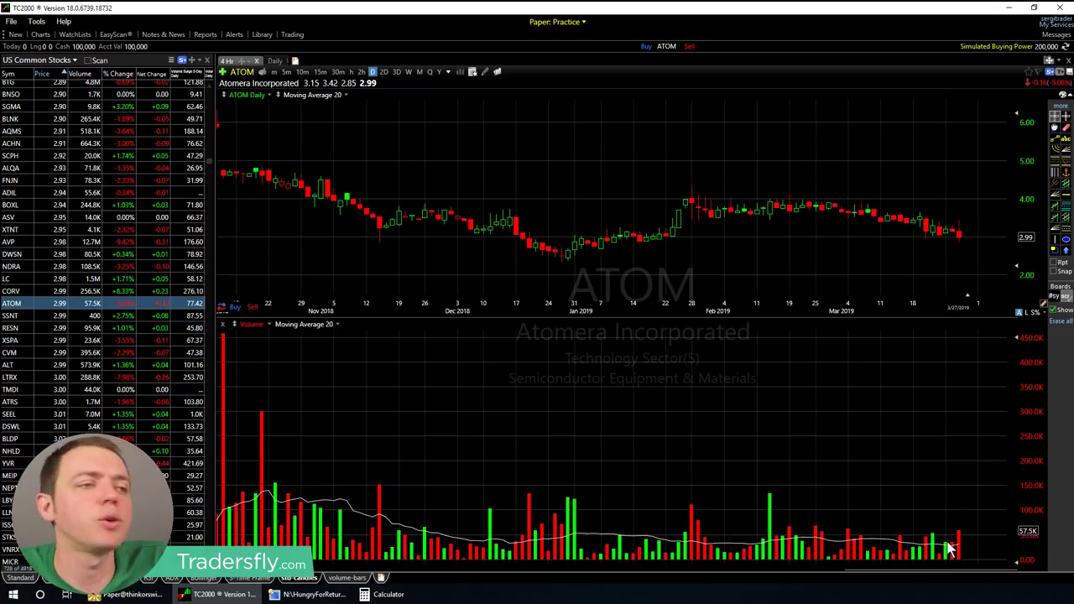
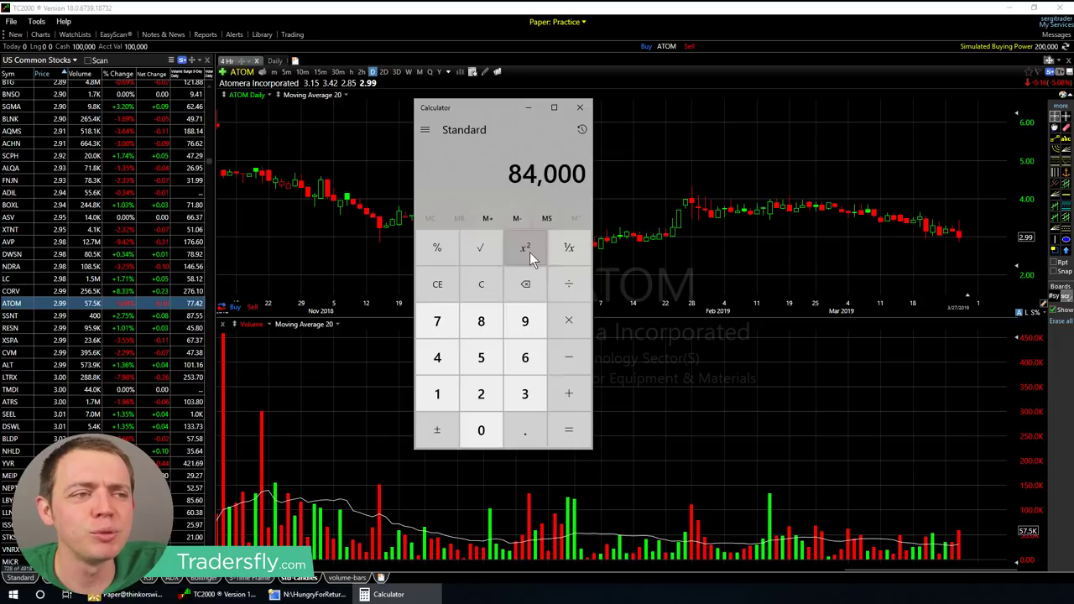
Clear the calculator, recheck ATOM's average volume, and multiply 28,000 by 0.20
left_click(480, 284)
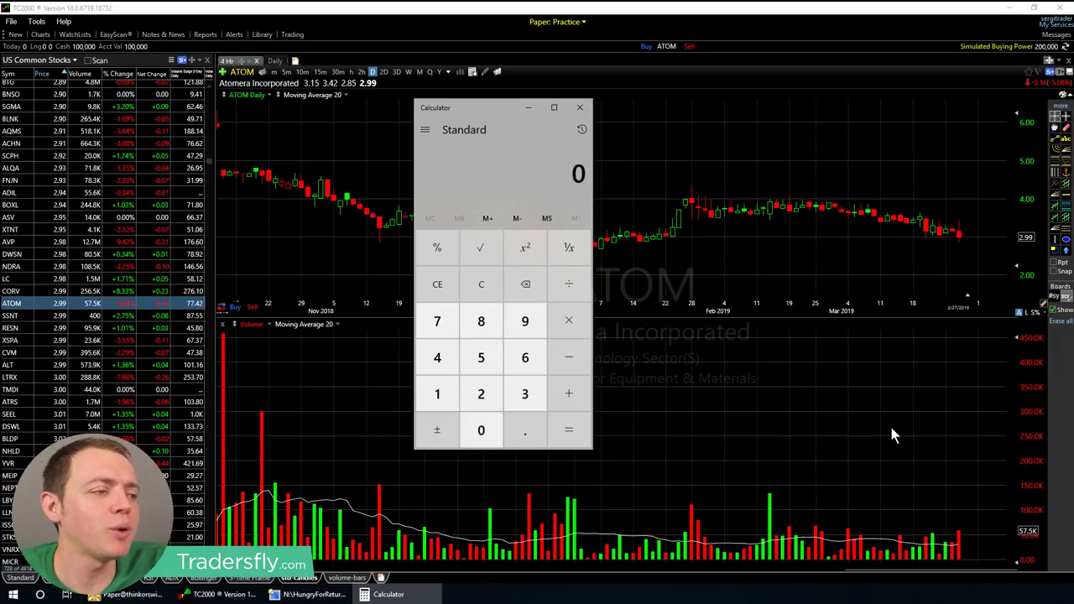
left_click(945, 541)
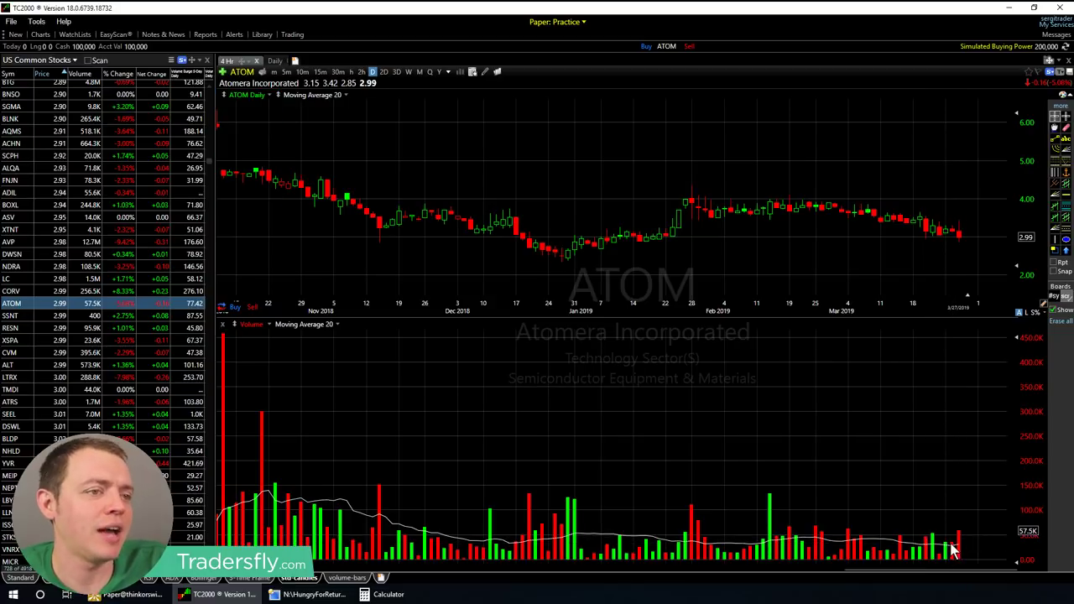
left_click(408, 599)
left_click(482, 394)
left_click(481, 321)
left_click(481, 431)
left_click(482, 433)
left_click(484, 433)
left_click(570, 320)
left_click(521, 435)
left_click(481, 397)
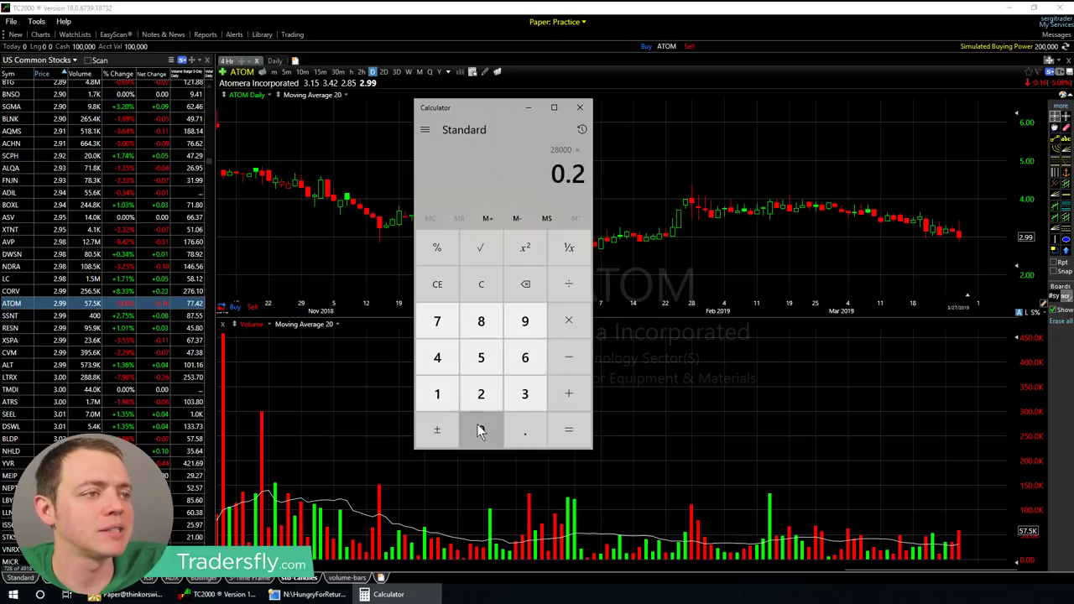
left_click(480, 428)
left_click(571, 432)
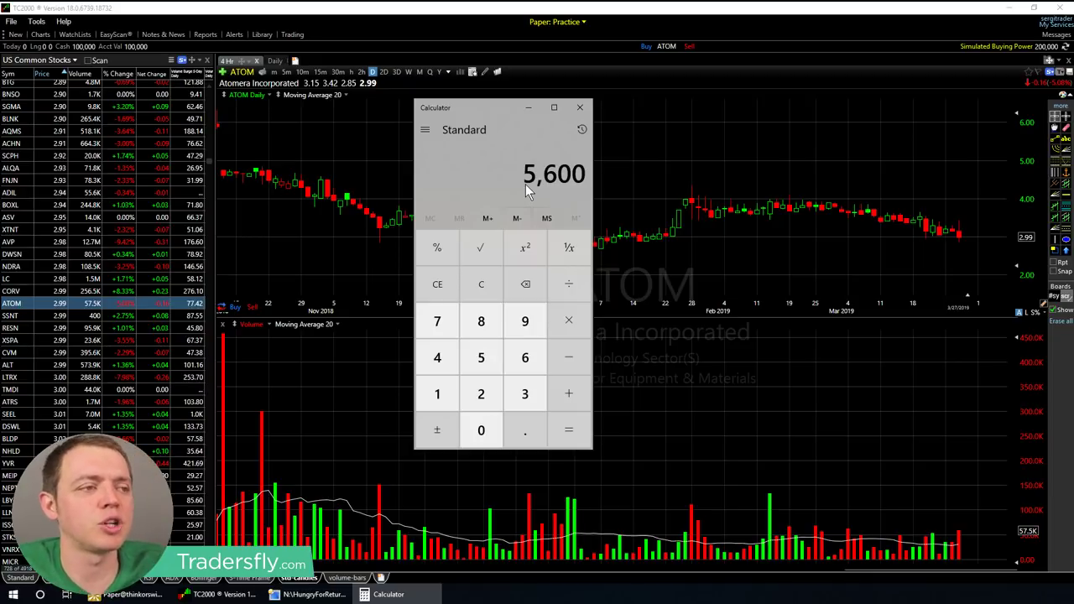
Multiply the calculated share count by 3 to get the ATOM position's dollar value and minimize the calculator
left_click(569, 319)
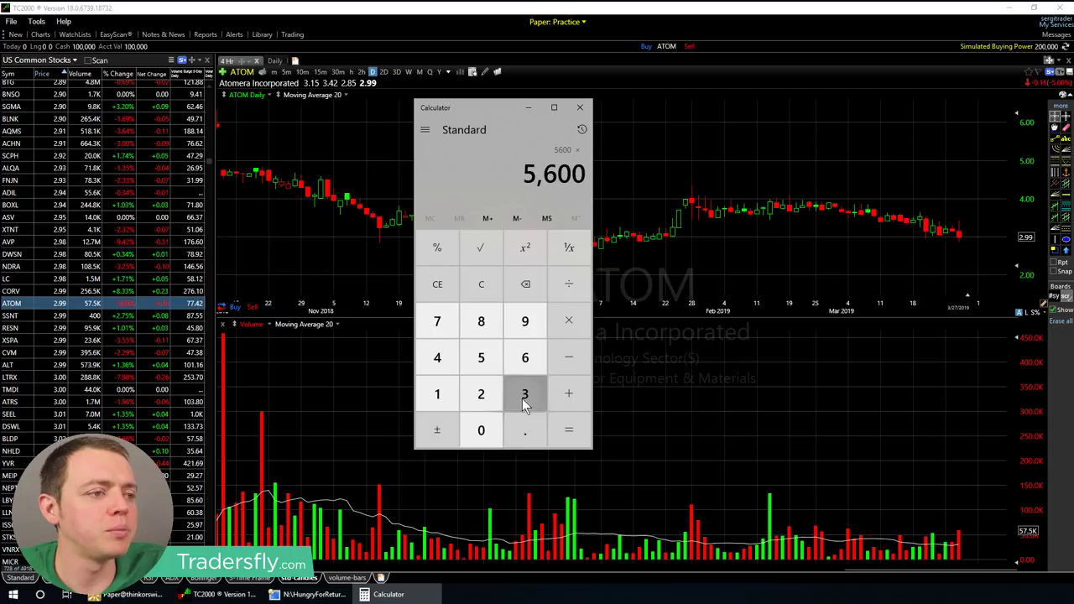
left_click(520, 401)
left_click(563, 425)
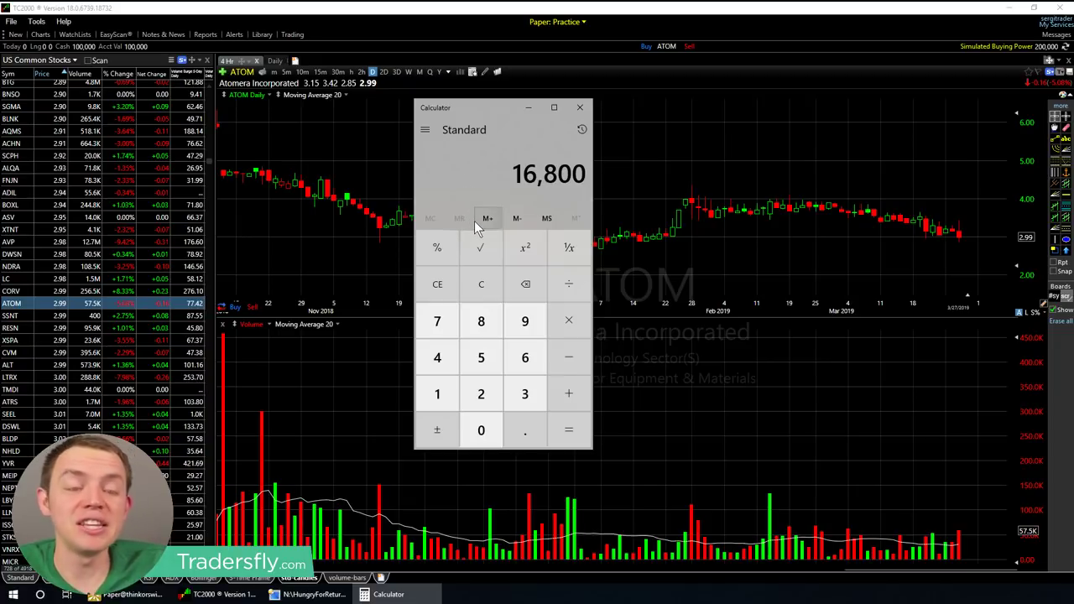
left_click(529, 108)
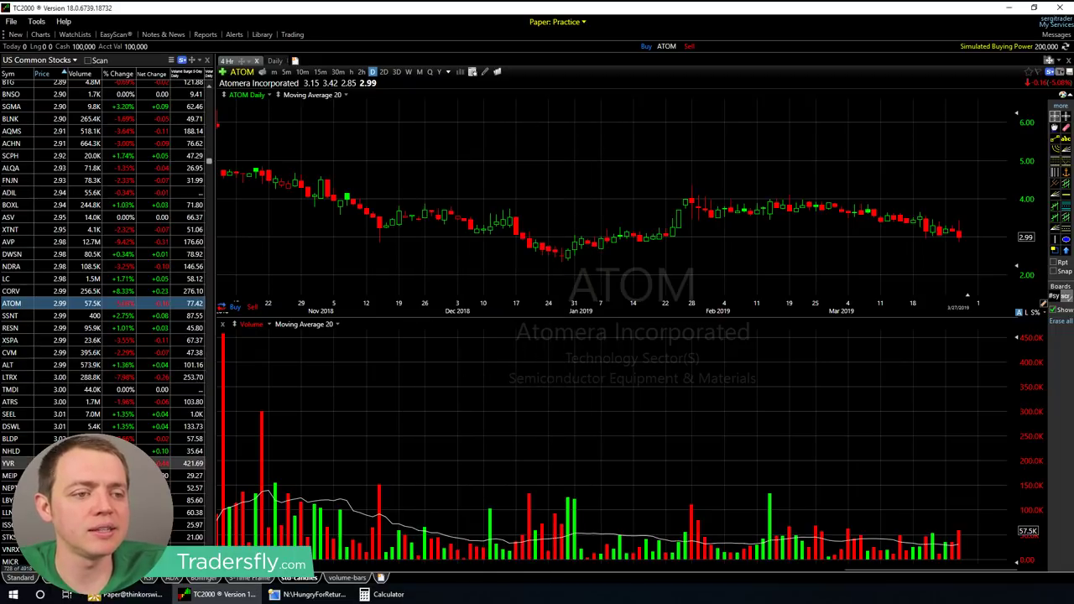
Open the IPDN chart from further down the price-sorted list and inspect its price and average volume around 2/28/19
left_click(84, 464)
scroll(75, 420, "down", 10)
left_click(72, 398)
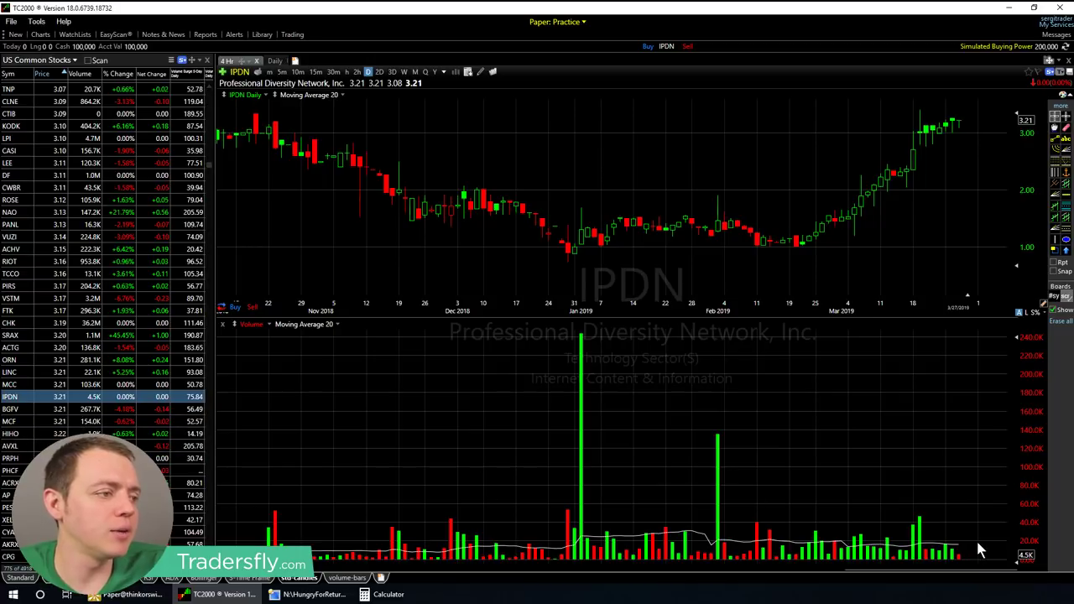
mouse_move(816, 225)
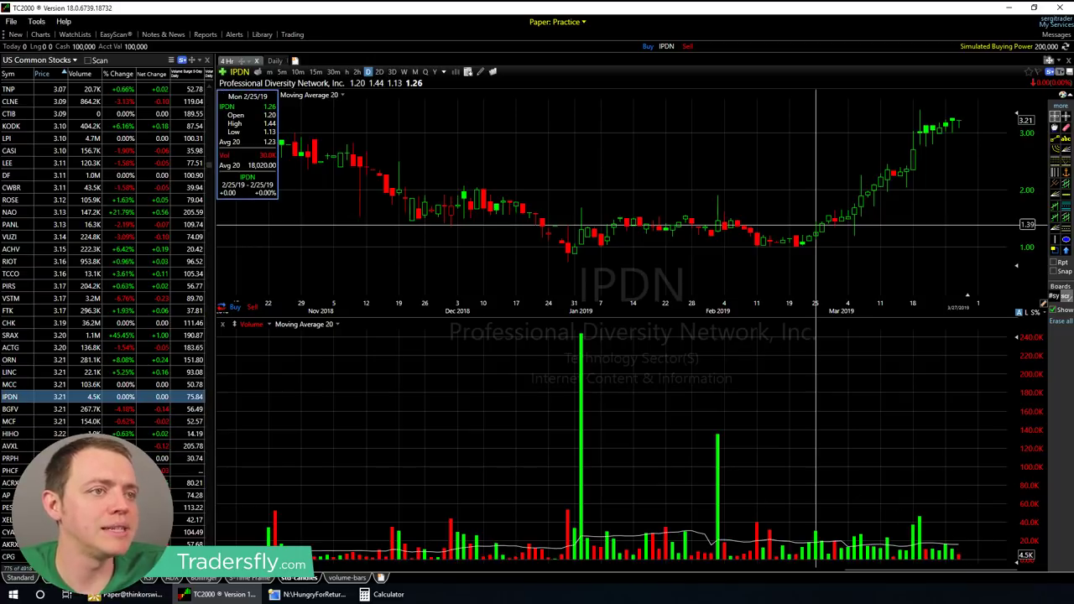
left_click_drag(822, 238, 835, 216)
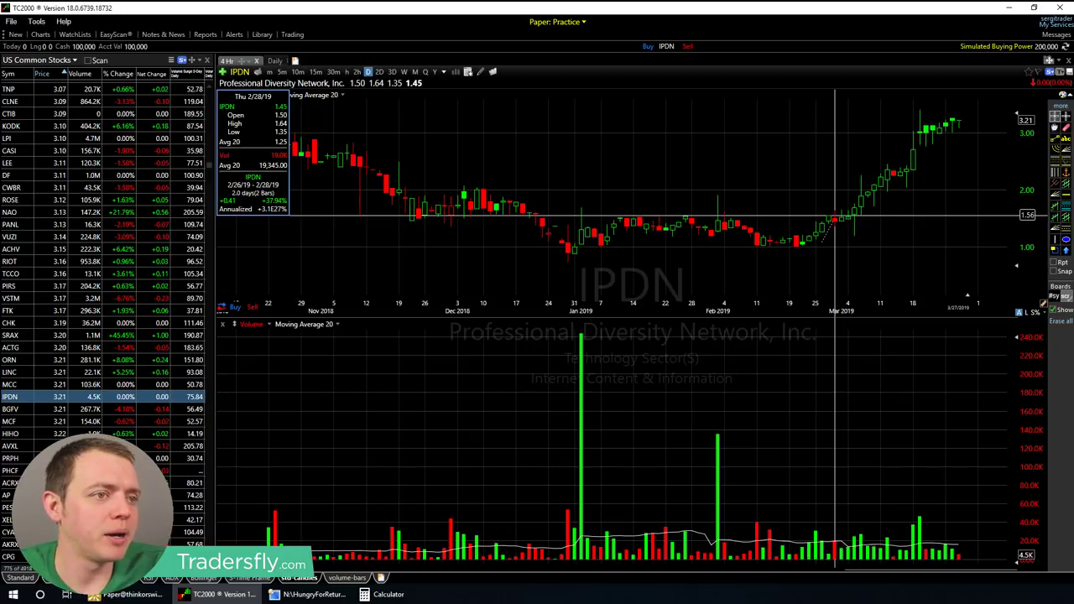
left_click_drag(836, 216, 831, 219)
Switch to Calculator, multiply 19,000 by 1.50 for IPDN and clear the result
left_click(388, 596)
left_click(477, 284)
left_click(447, 406)
left_click(525, 321)
left_click(481, 429)
left_click(481, 430)
left_click(481, 430)
left_click(565, 329)
left_click(435, 401)
left_click(510, 432)
left_click(476, 373)
left_click(481, 430)
left_click(566, 428)
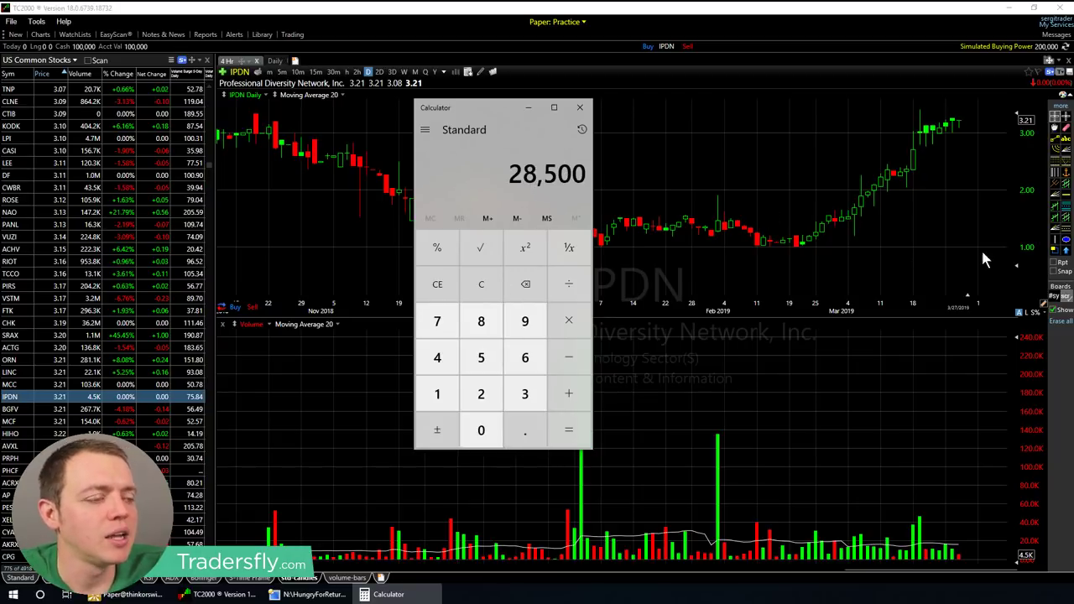
left_click(484, 285)
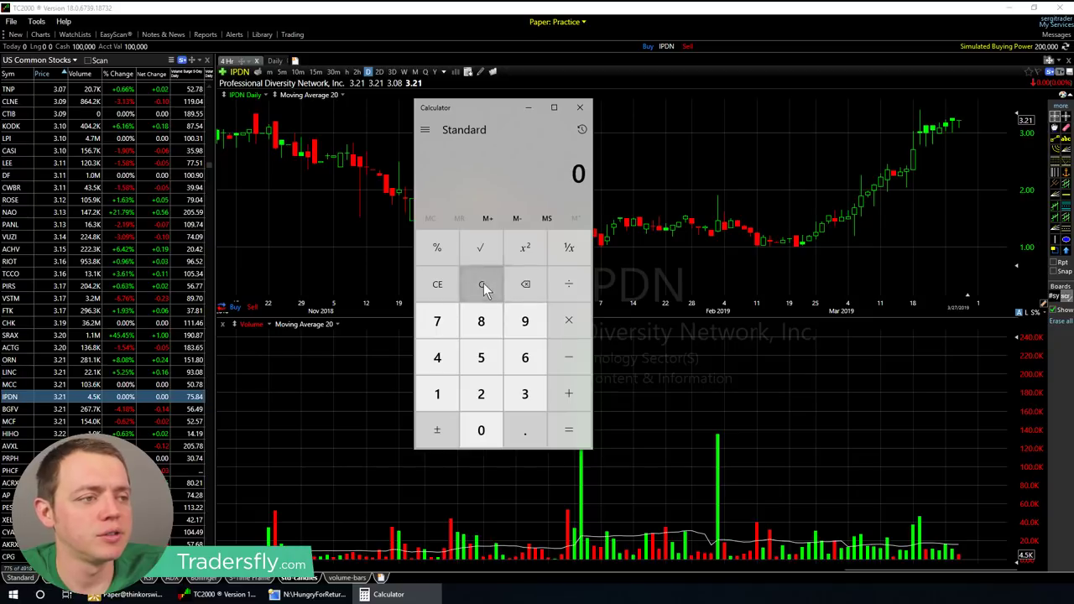
Recheck IPDN's average volume around 3/1/19 and calculate 10% of 19,000 shares in Calculator
left_click(790, 256)
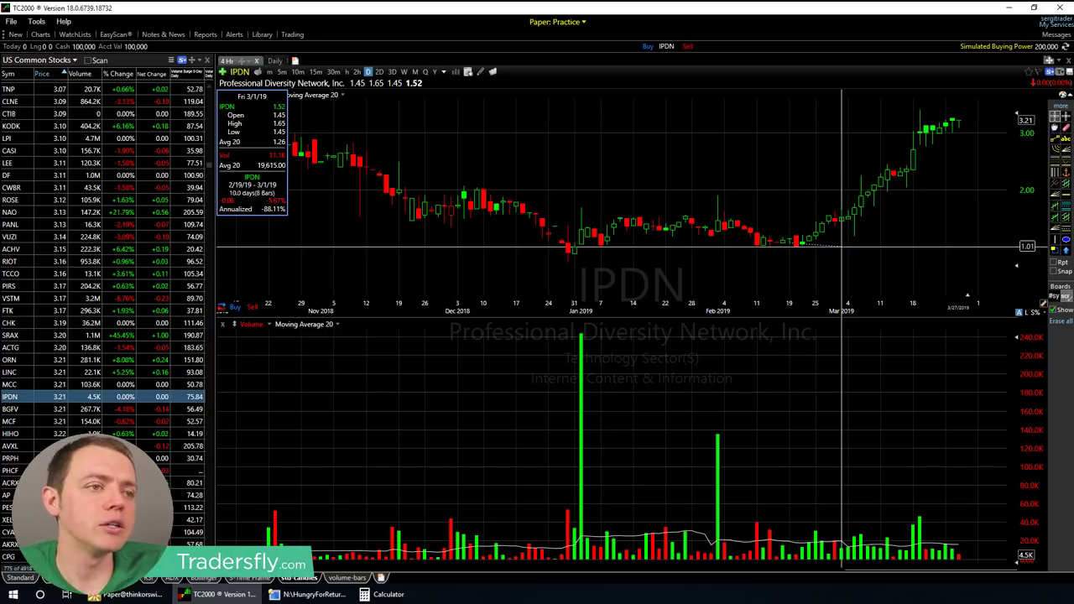
left_click(386, 594)
left_click(437, 403)
left_click(524, 322)
left_click(481, 429)
left_click(481, 430)
left_click(481, 430)
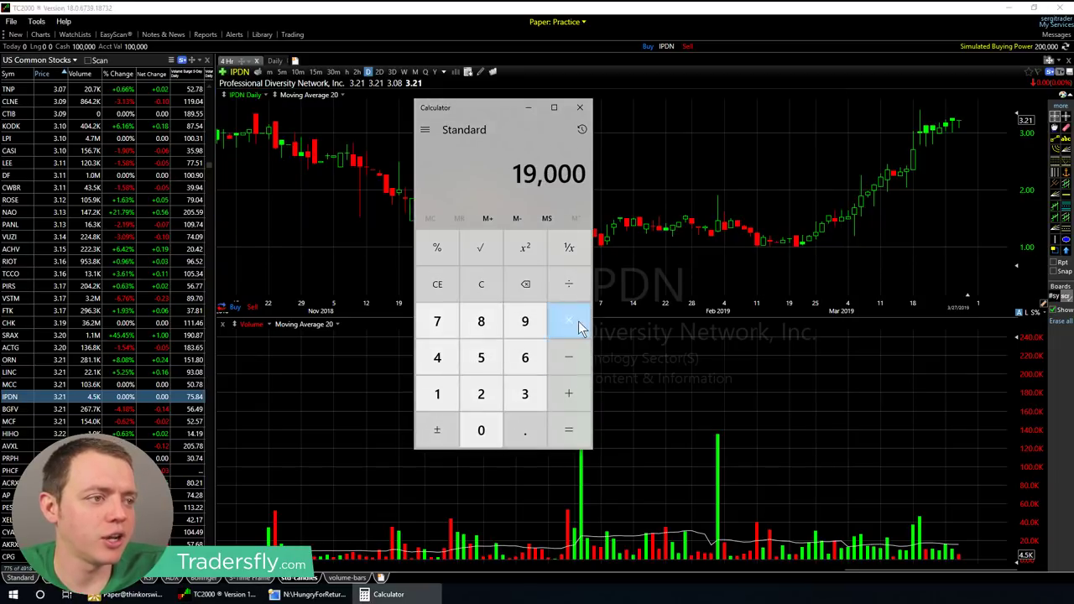
left_click(579, 327)
left_click(439, 397)
left_click(481, 430)
left_click(559, 429)
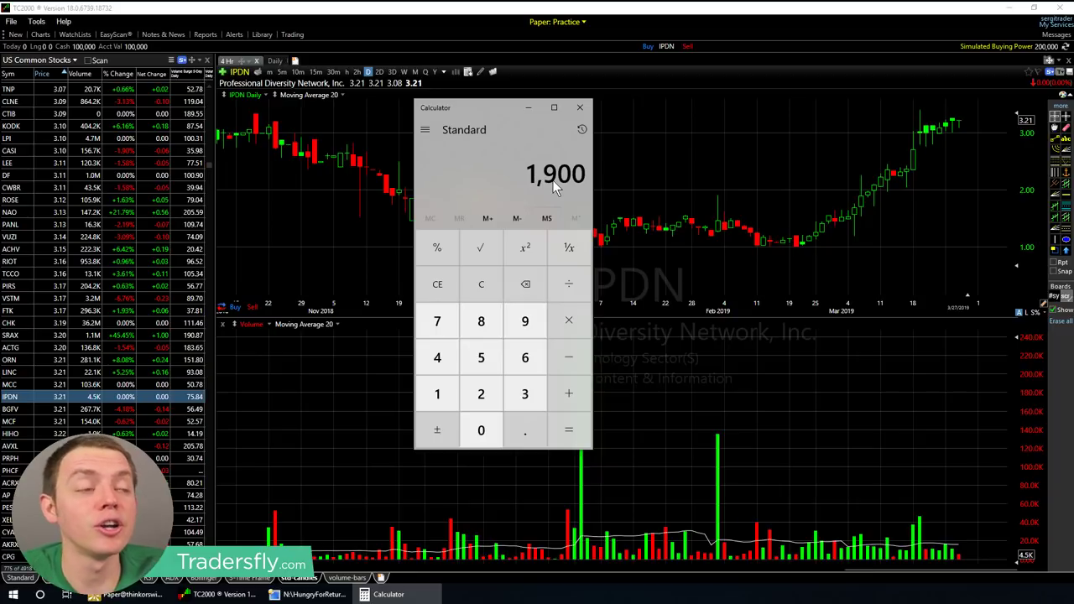
Multiply the 10% share count by 1.5 to get the IPDN position's dollar value and minimize the calculator
left_click(566, 320)
left_click(437, 394)
left_click(520, 430)
left_click(481, 358)
left_click(565, 429)
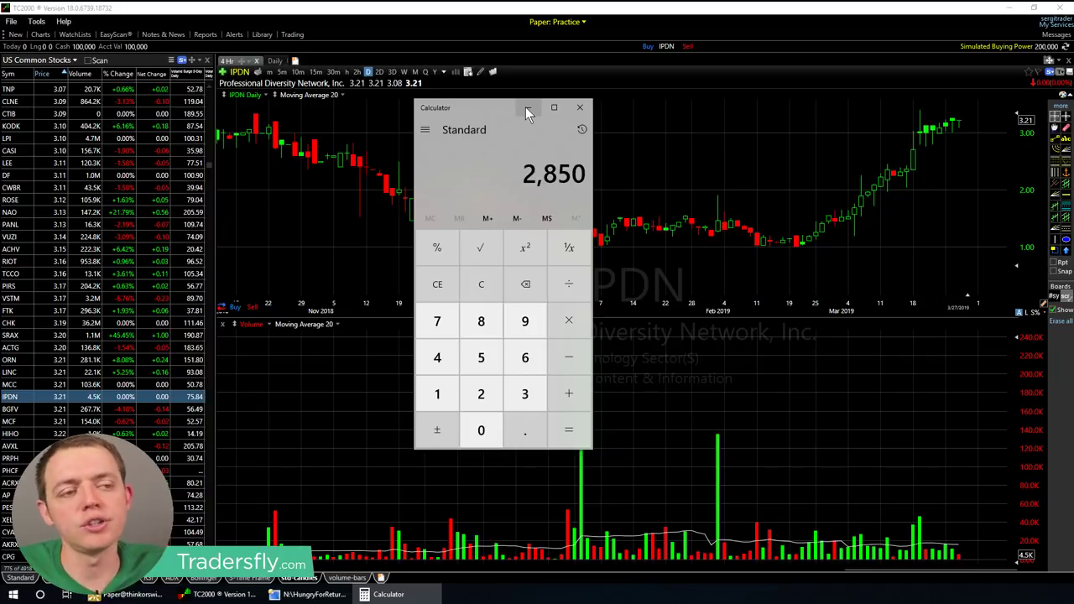
left_click(526, 109)
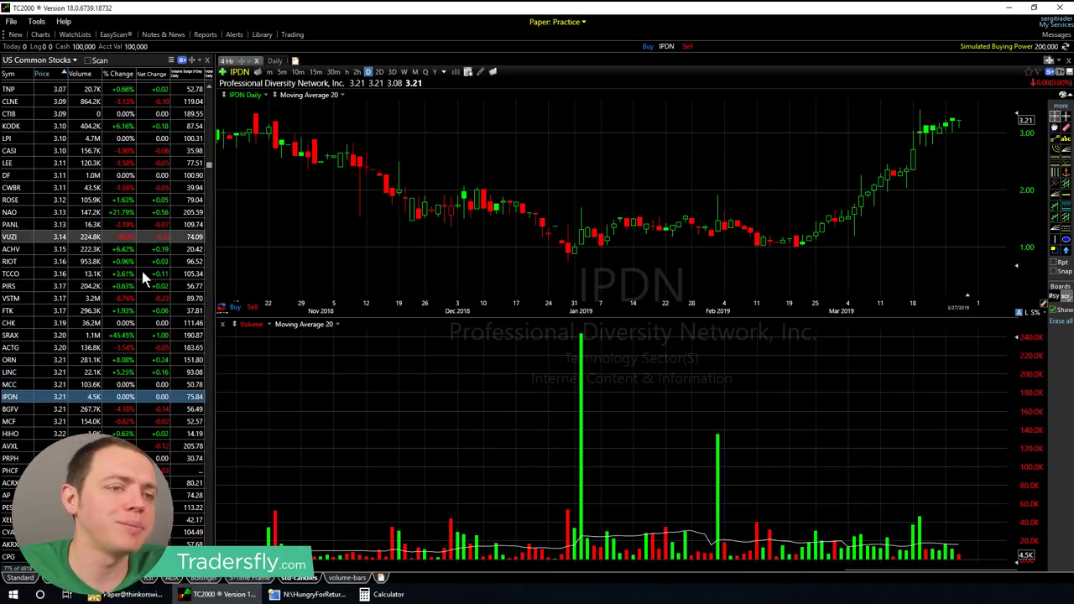
Load the MSFT chart to view several months of its daily price and volume history
type("MSFT")
key("Return")
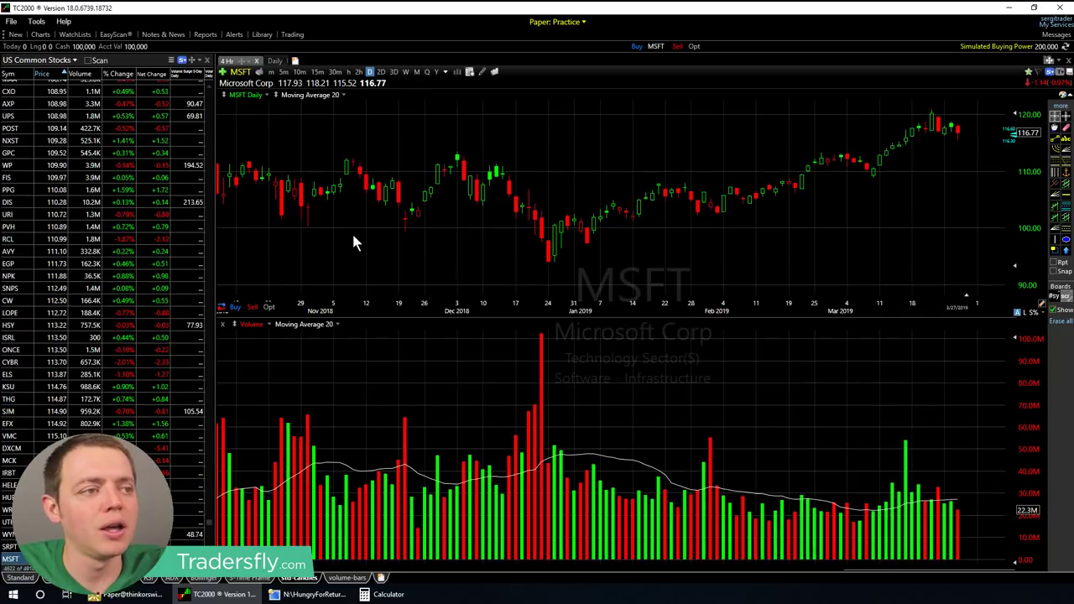
scroll(638, 163, "down", 2)
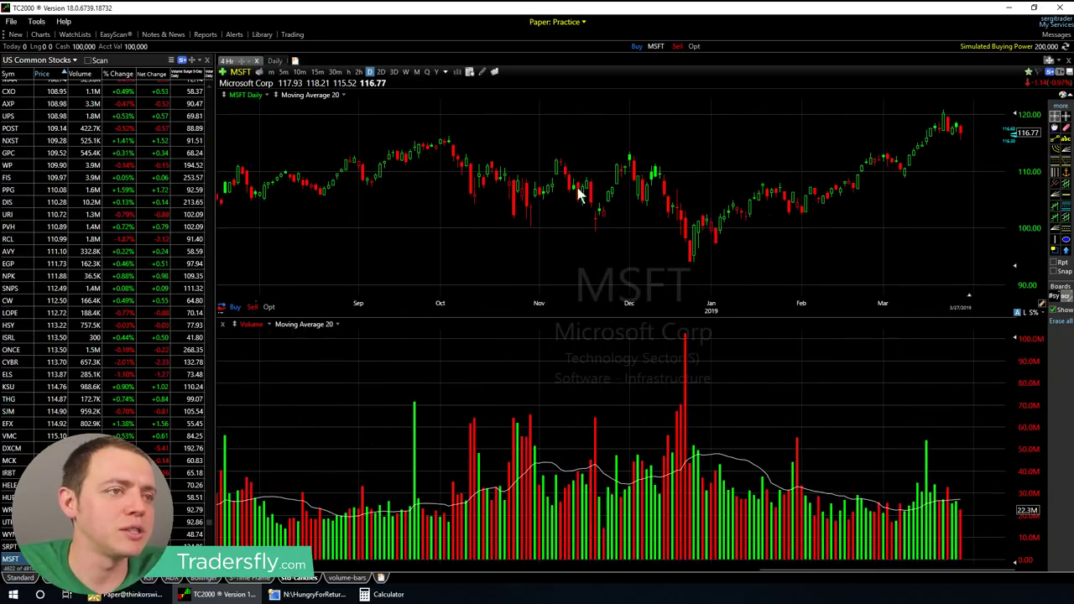